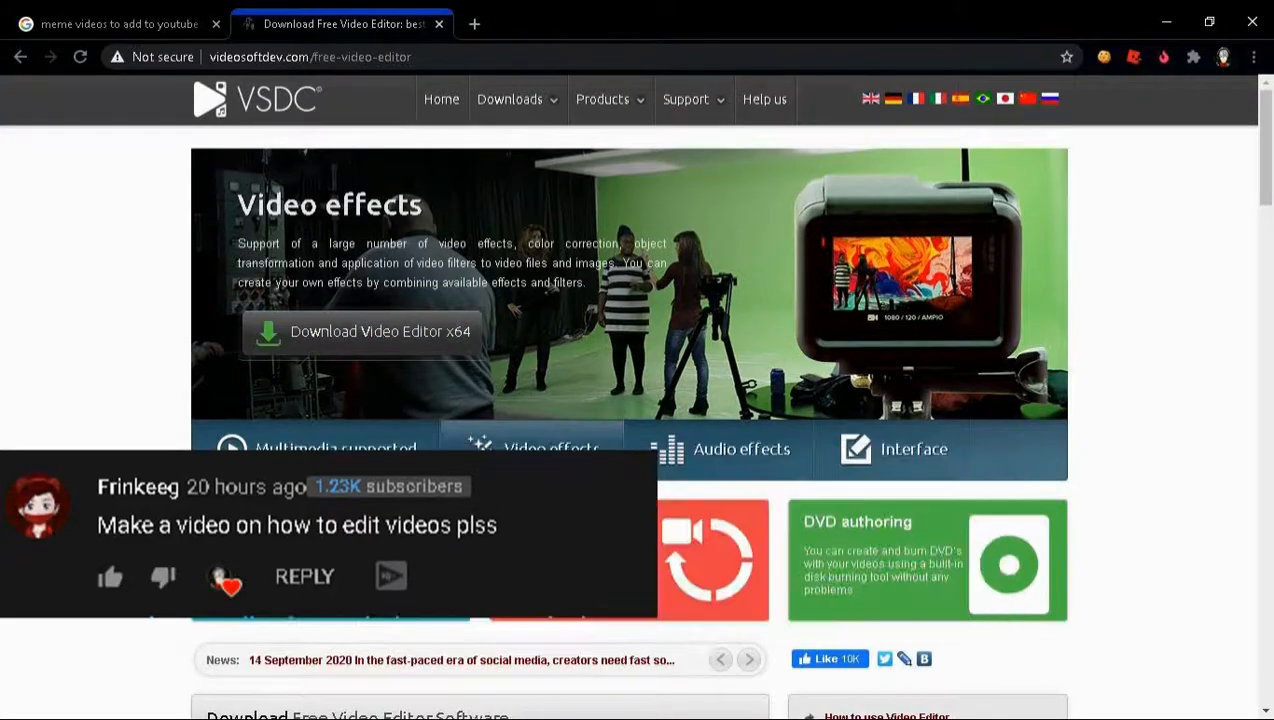
Switch to VSDC Video Editor and create a project from Funny lion laughing.mp4, keeping the suggested project settings
click(662, 702)
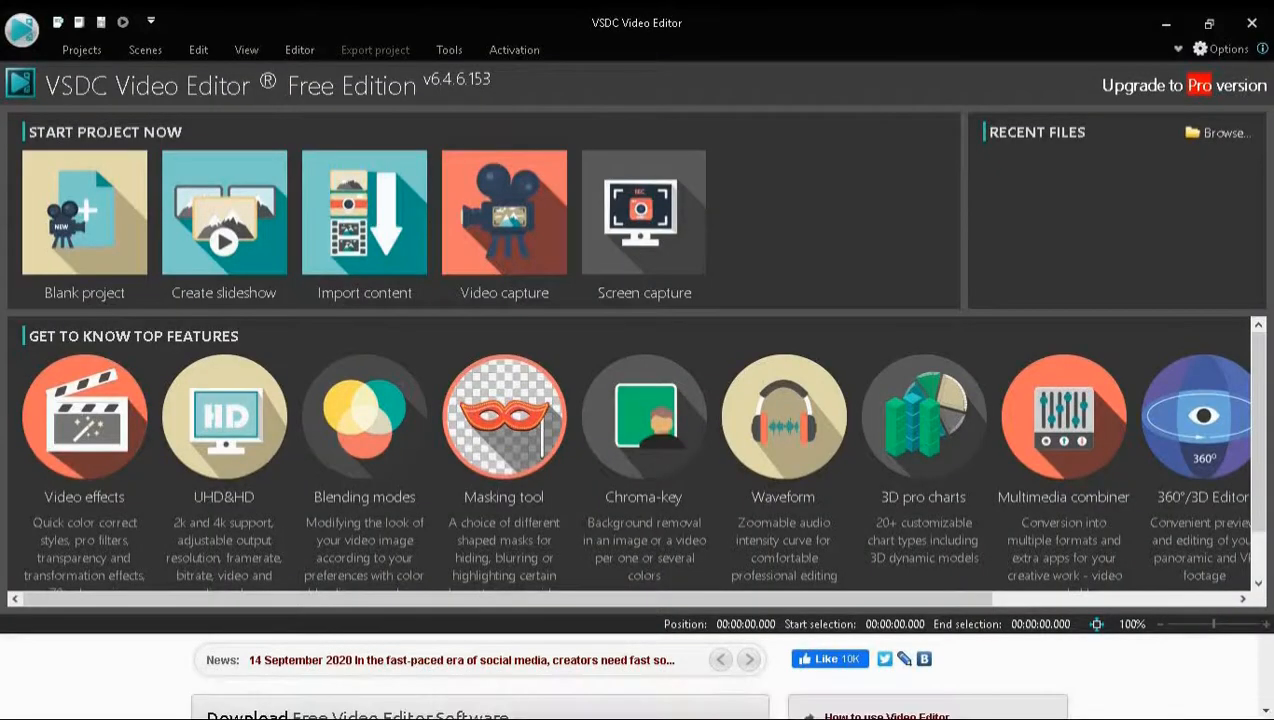
click(1209, 23)
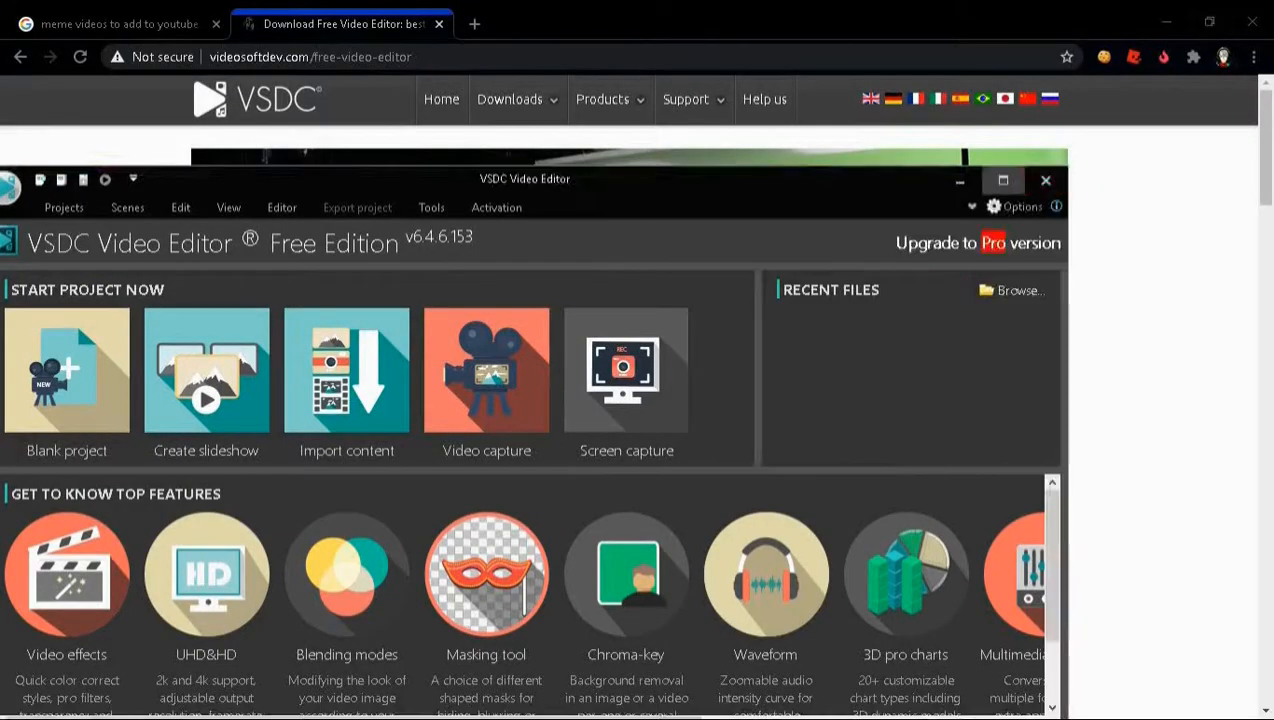
click(1003, 180)
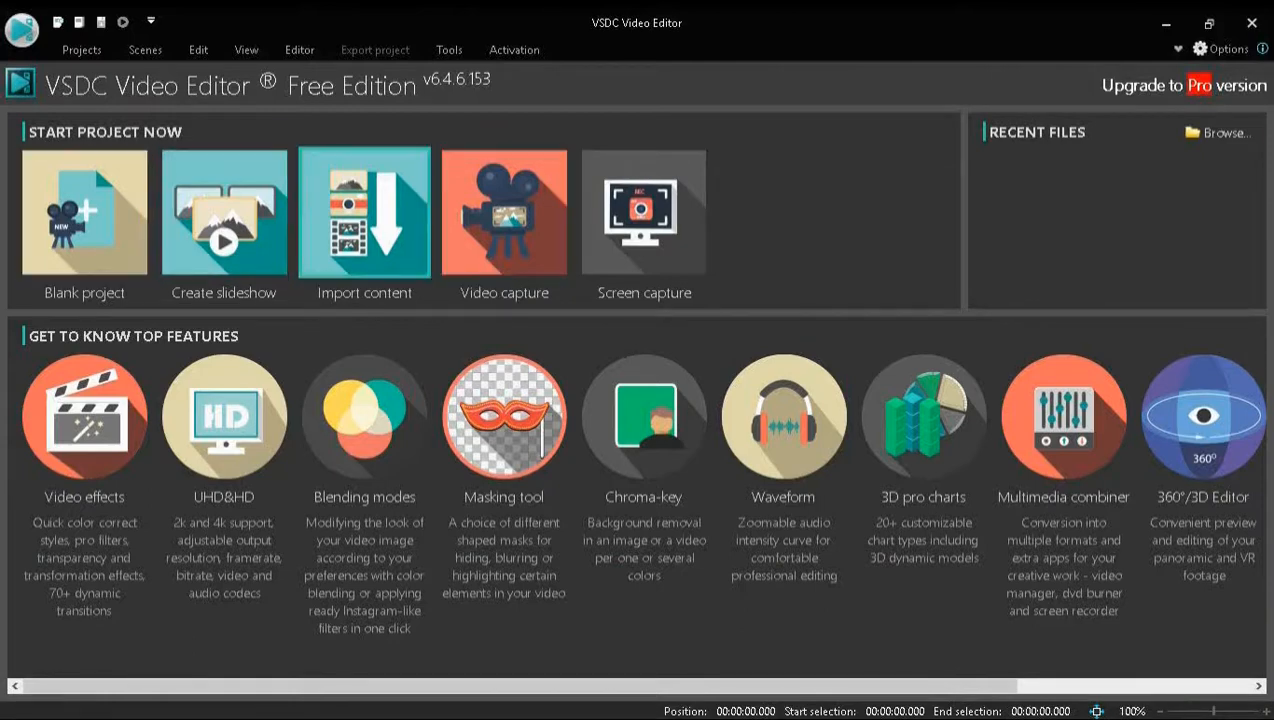
click(364, 213)
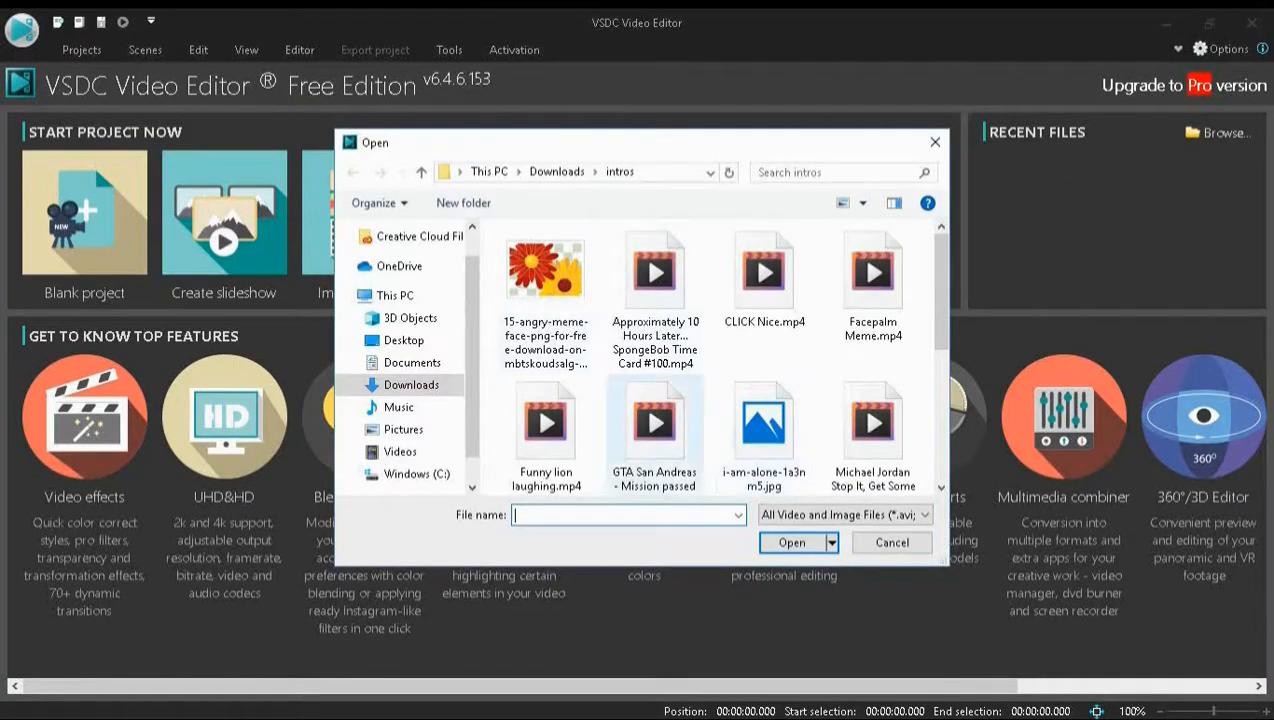
double_click(546, 438)
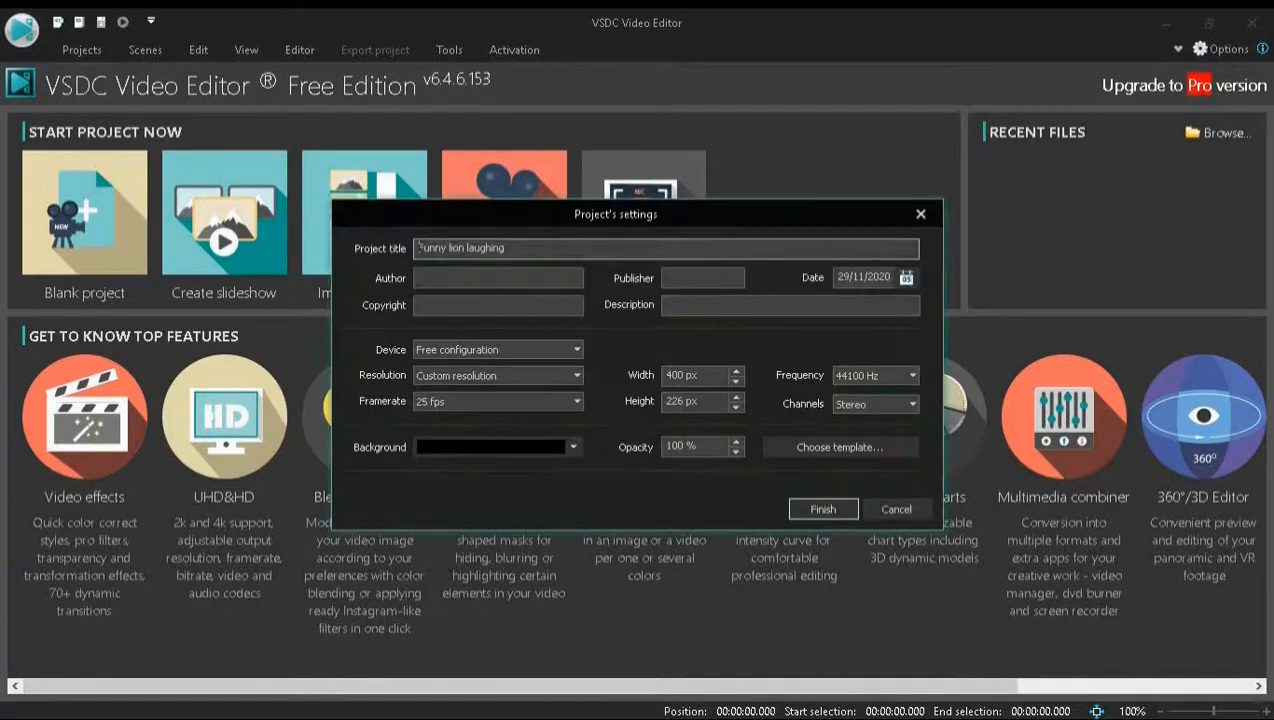
click(822, 509)
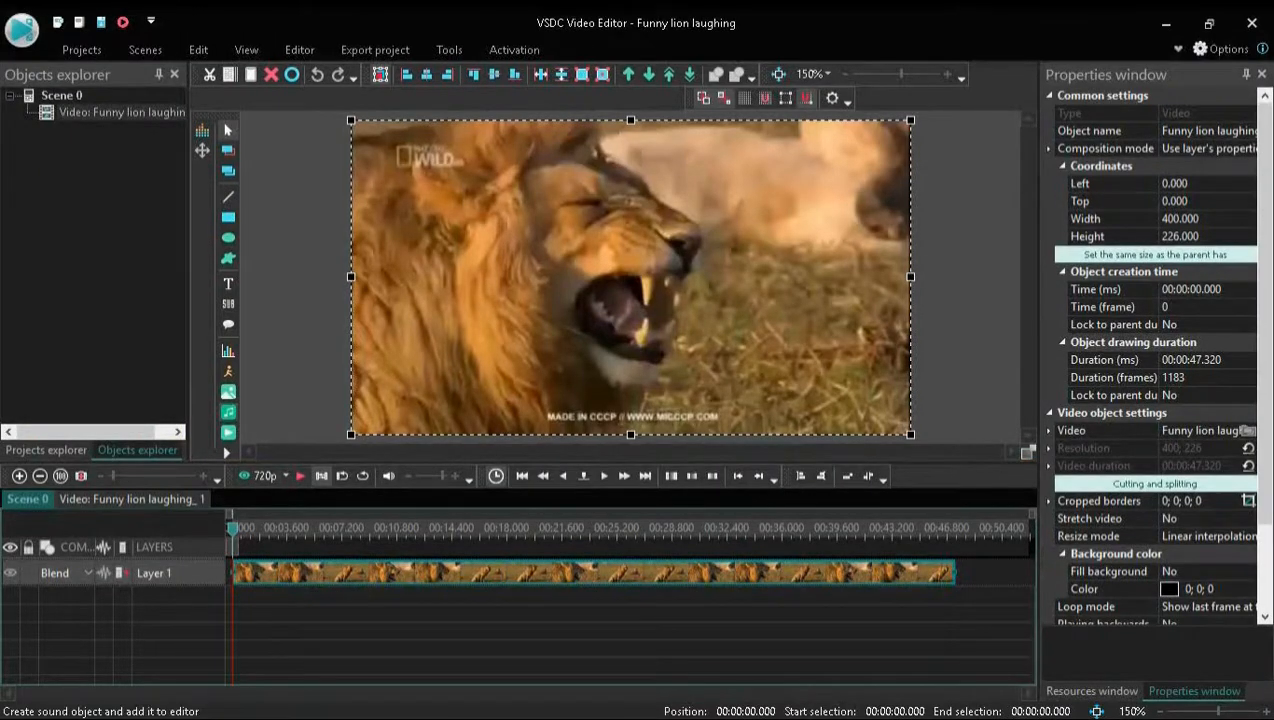
Play the beginning of the lion video as a preview and stop the playback
right_click(228, 414)
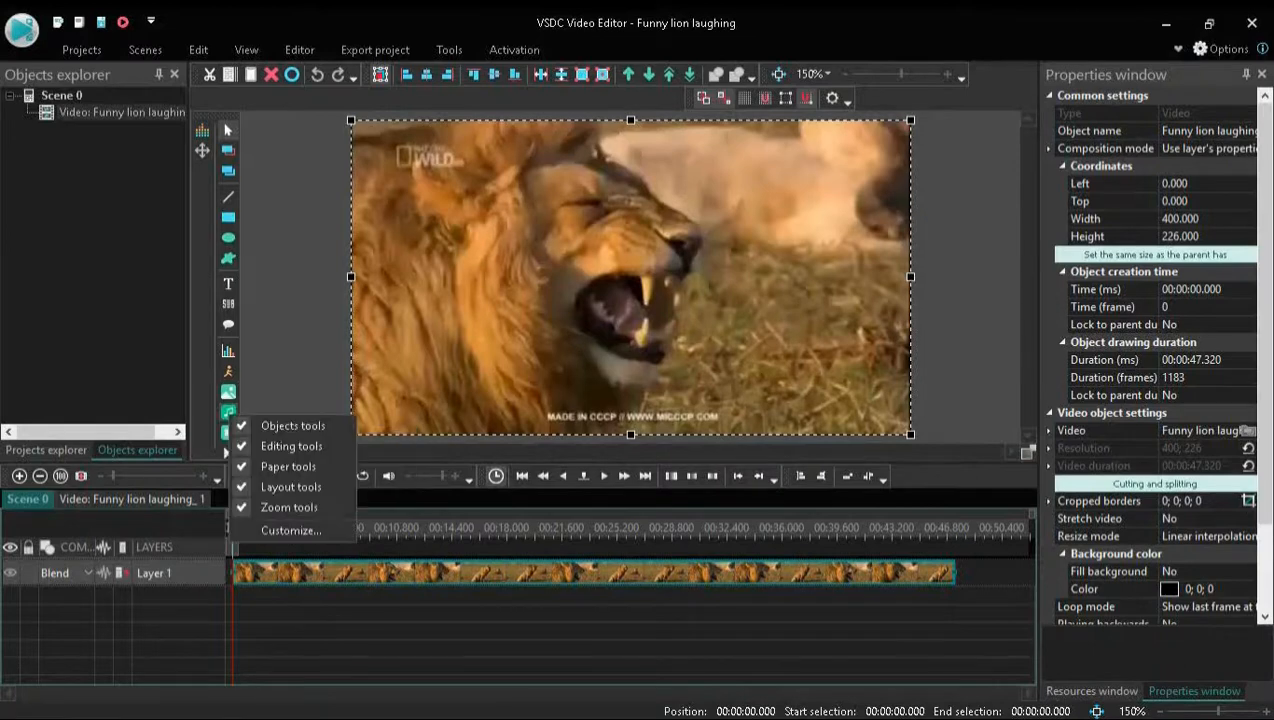
key(Escape)
click(301, 476)
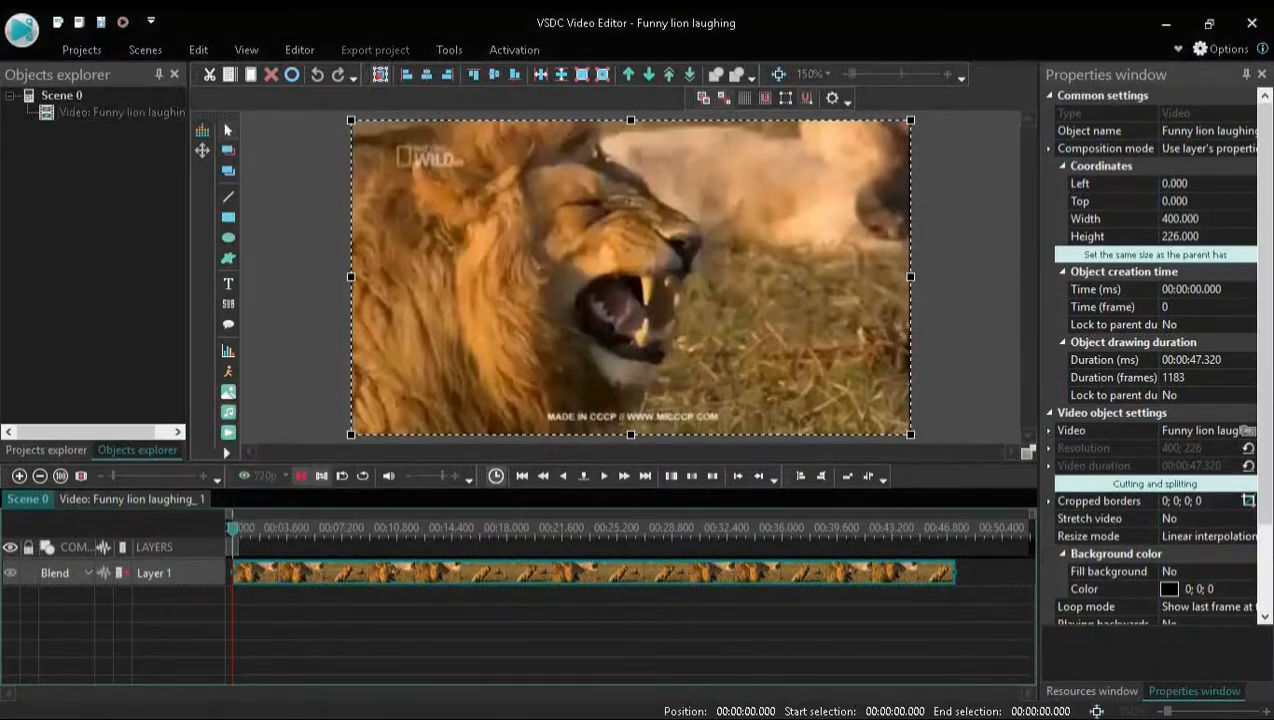
click(301, 476)
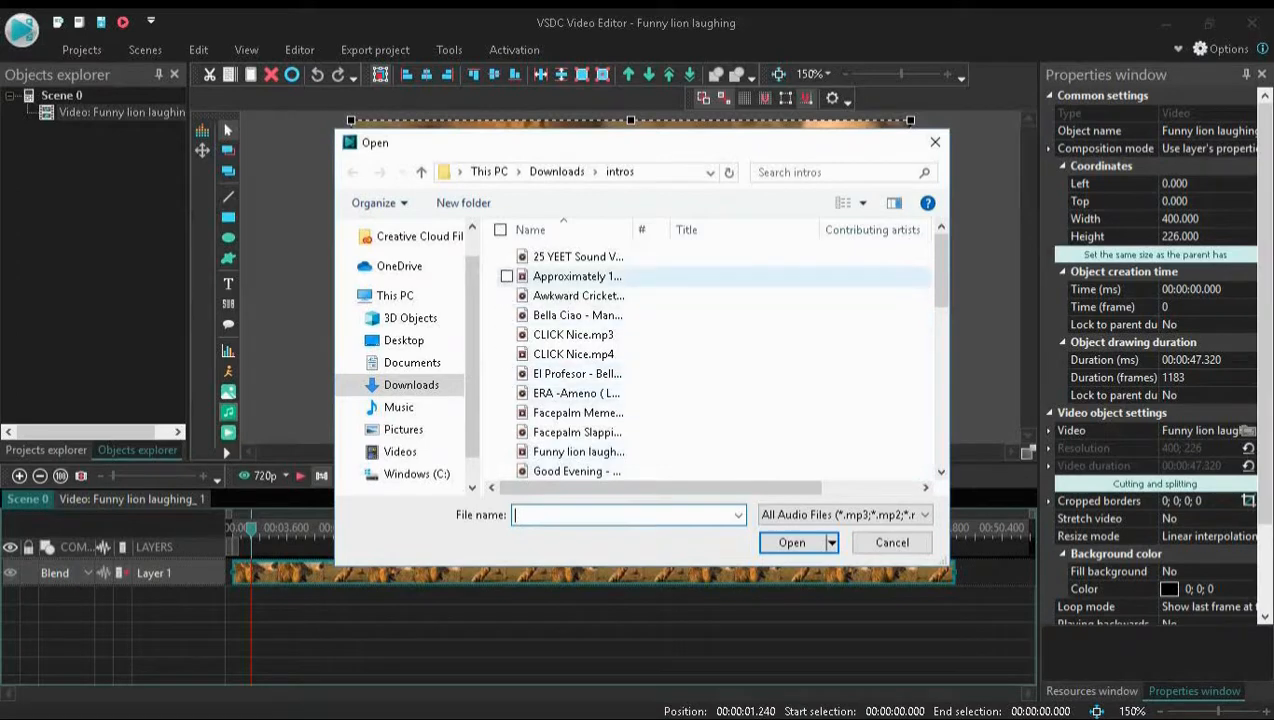
Add the Thug Life sound effect from the intros folder and place it at the start of Layer 2, under the lion video
scroll(740, 276, down, 4)
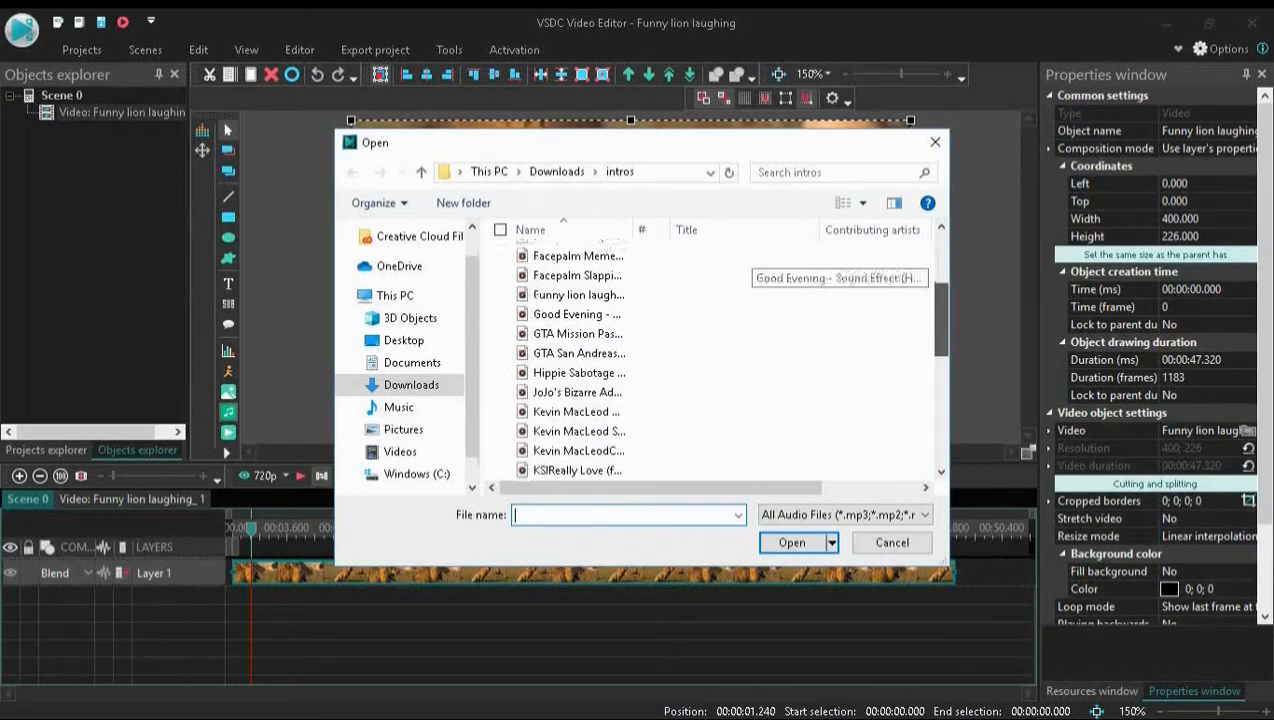
scroll(740, 276, down, 3)
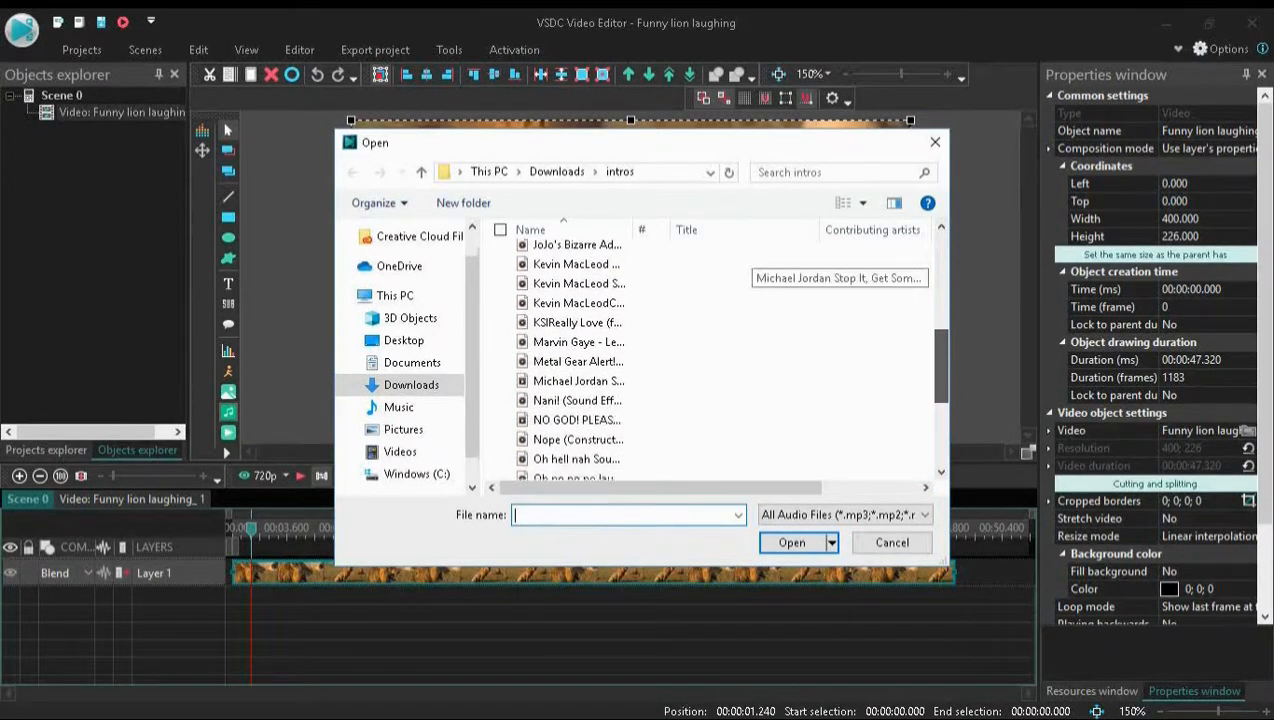
scroll(740, 276, down, 2)
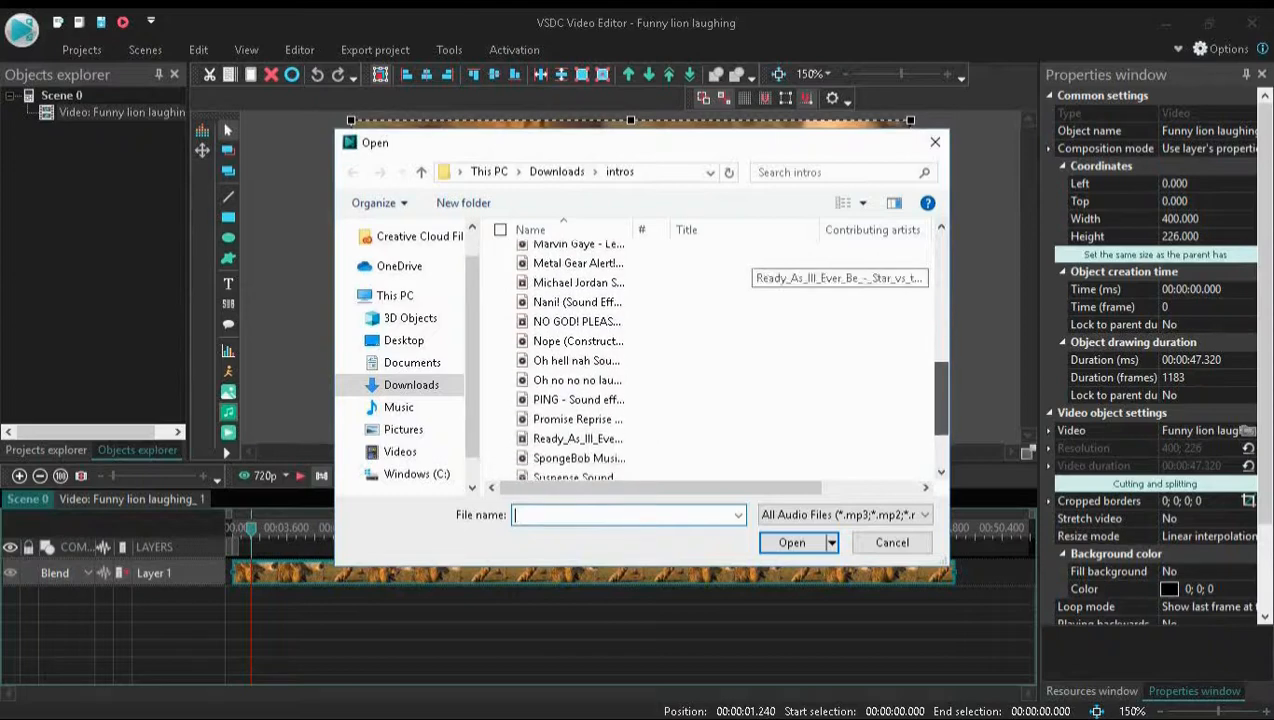
scroll(740, 276, down, 3)
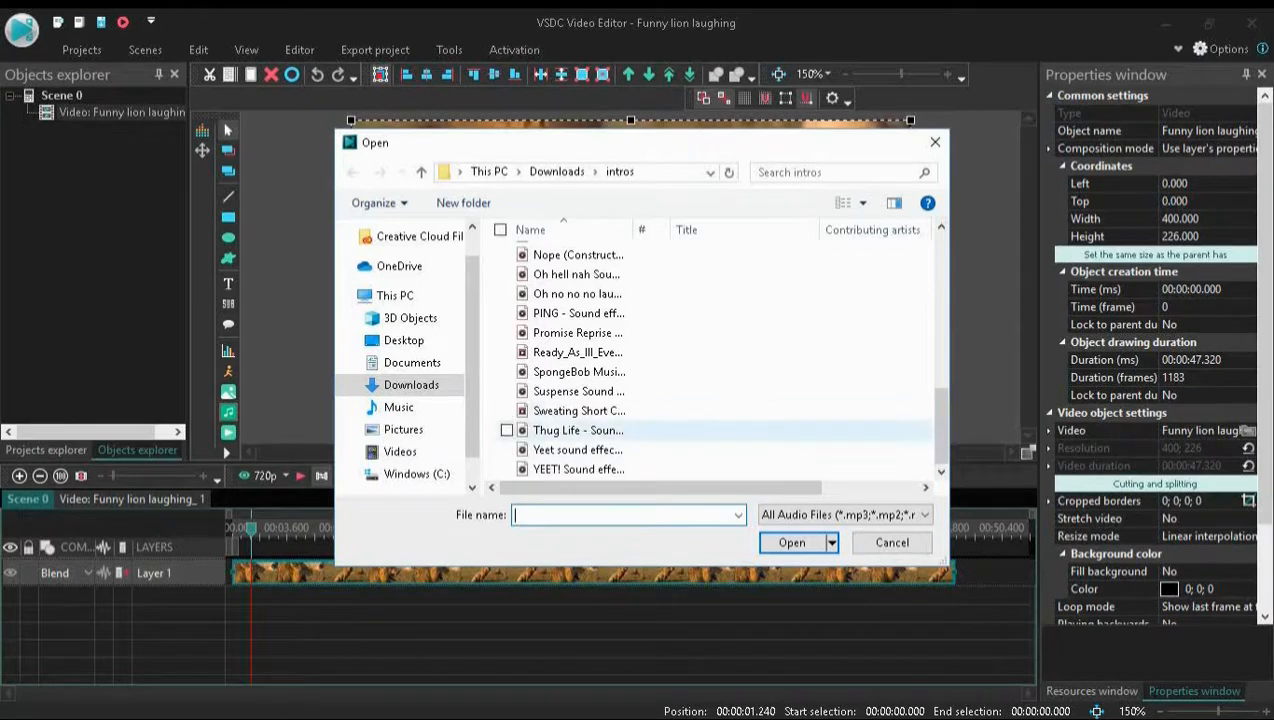
double_click(578, 430)
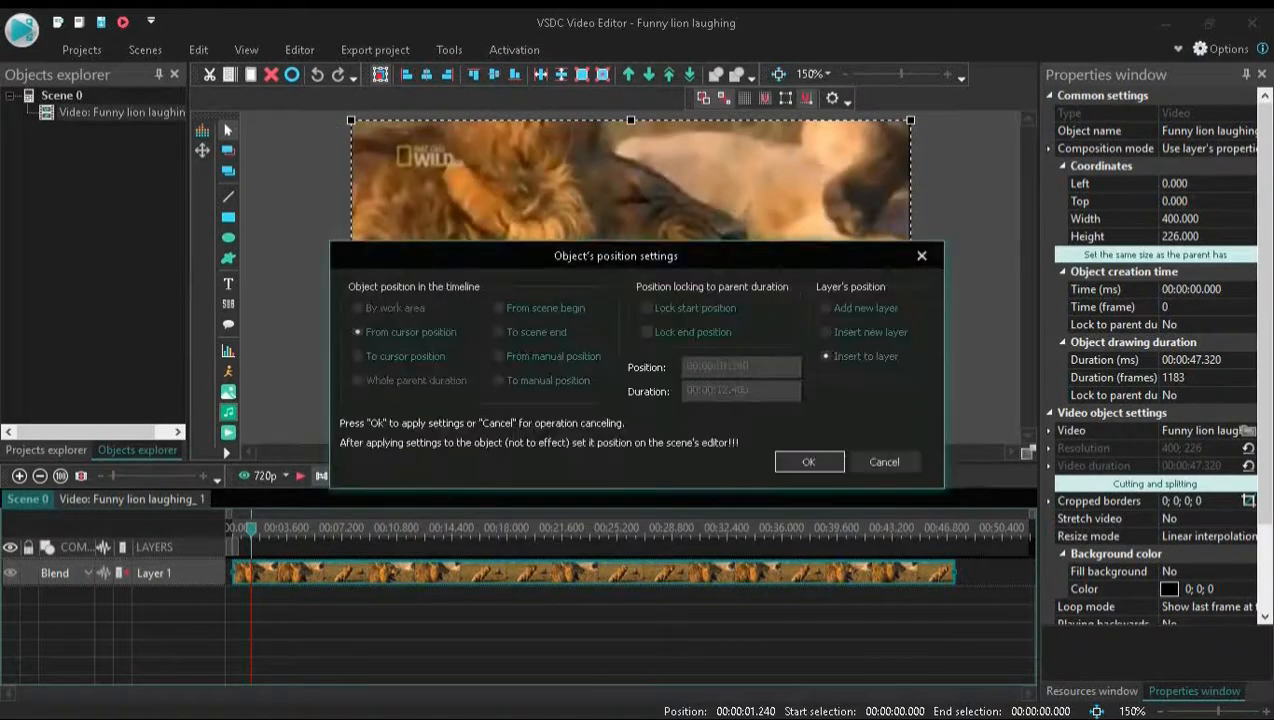
click(806, 461)
drag(880, 573, 306, 596)
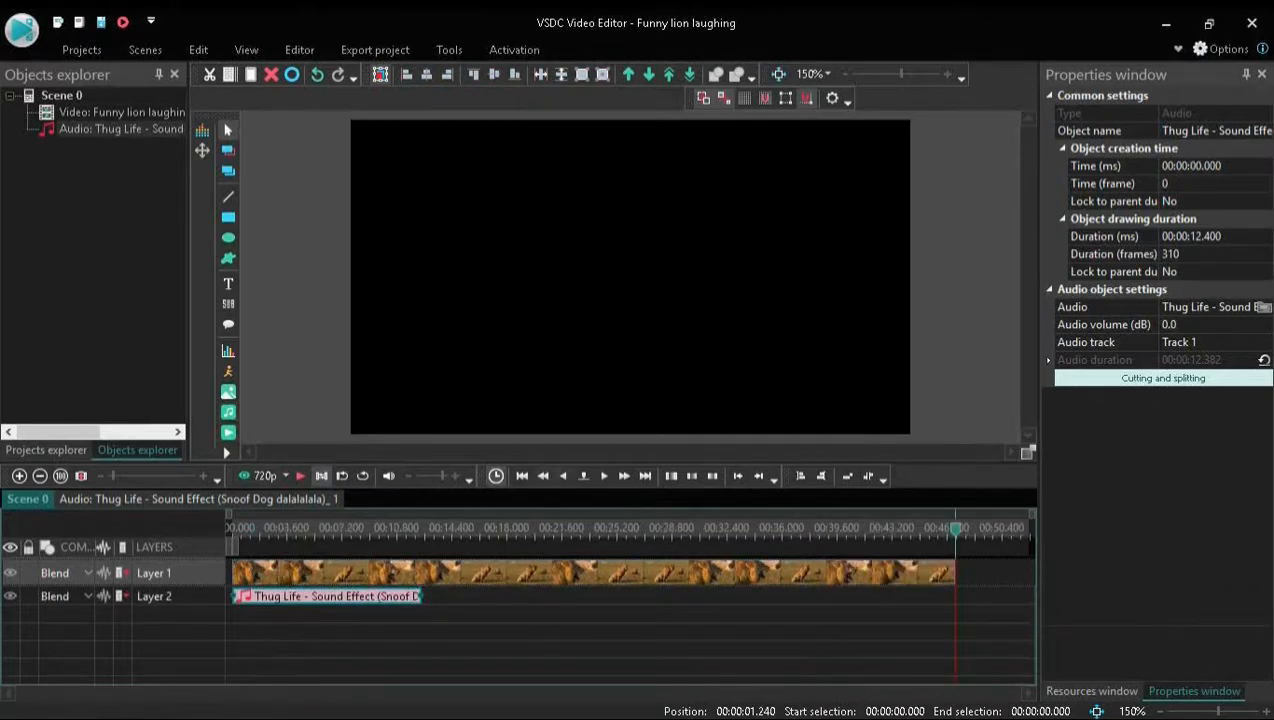
Return the playhead to the start and insert respect+ 2.png from Downloads, from the cursor position into the existing layer
drag(955, 530, 232, 530)
click(228, 392)
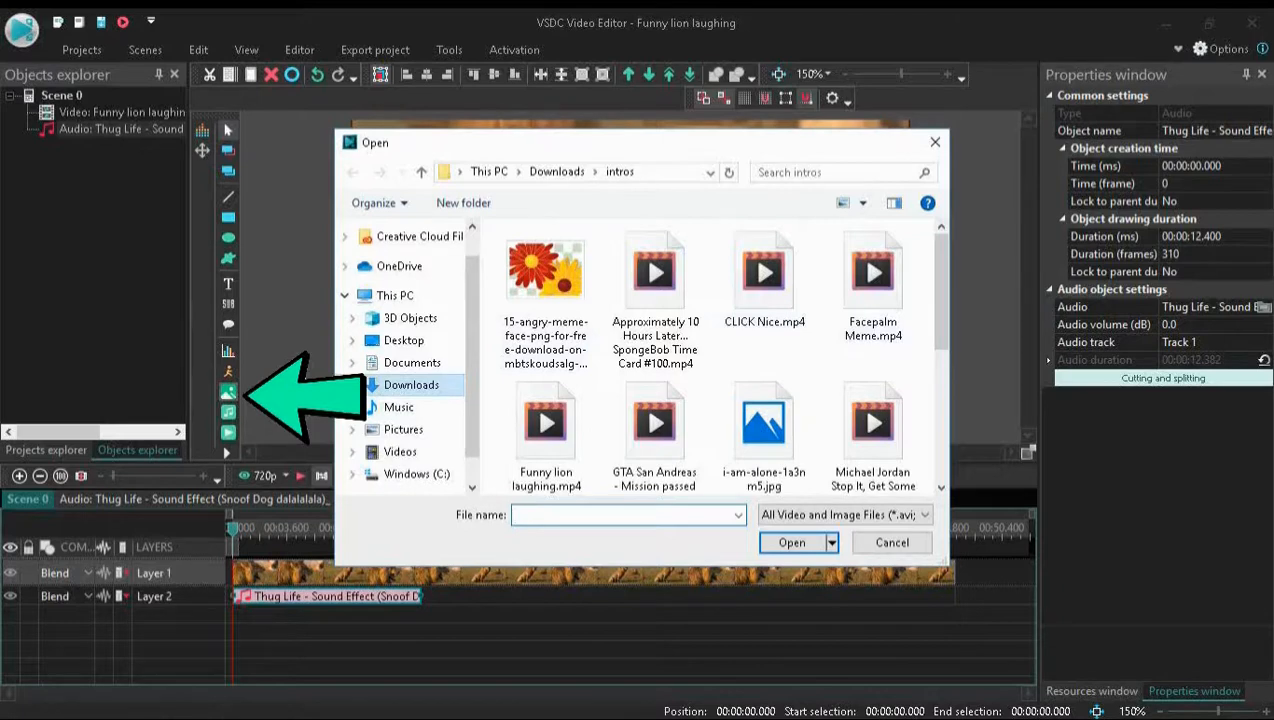
click(411, 385)
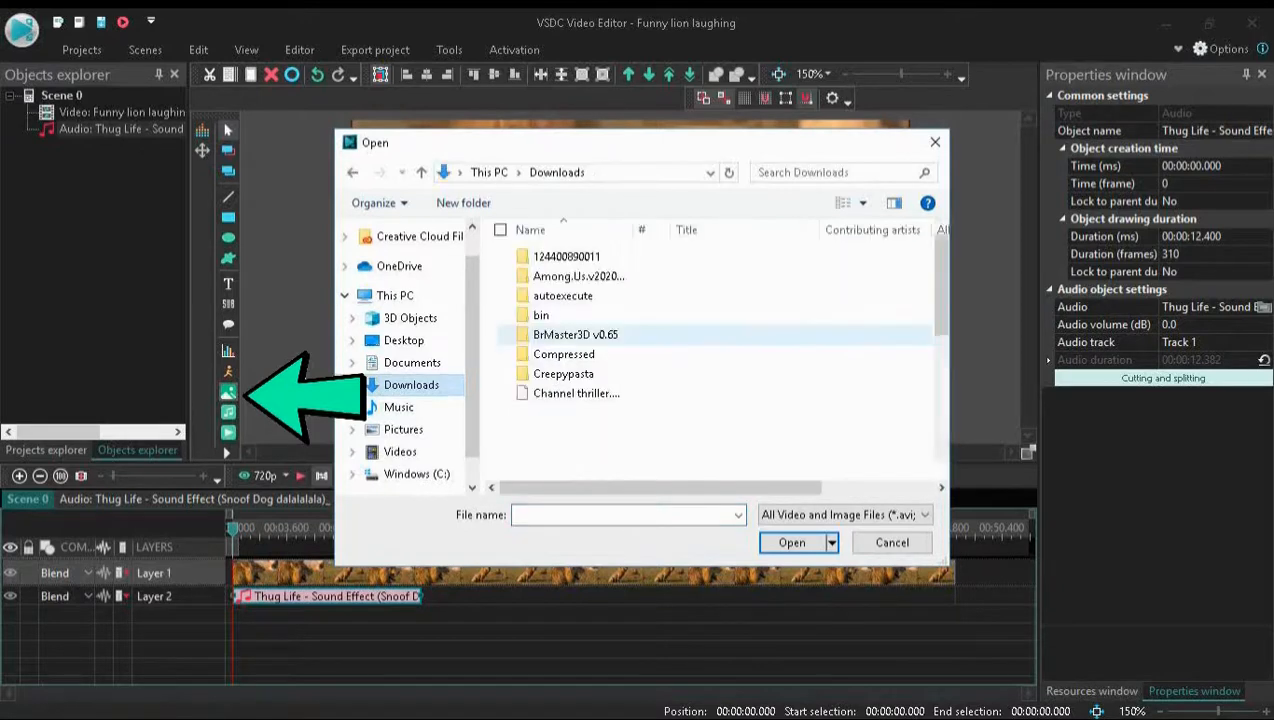
drag(941, 282, 941, 410)
double_click(570, 430)
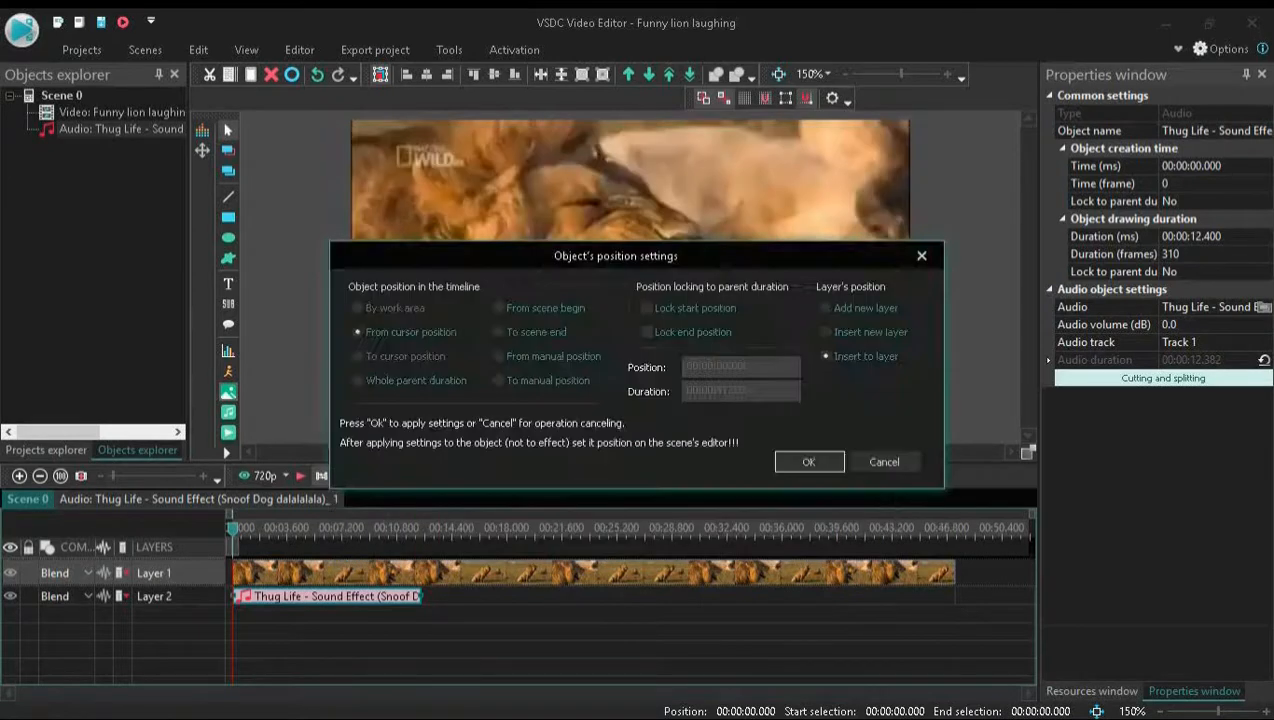
click(809, 461)
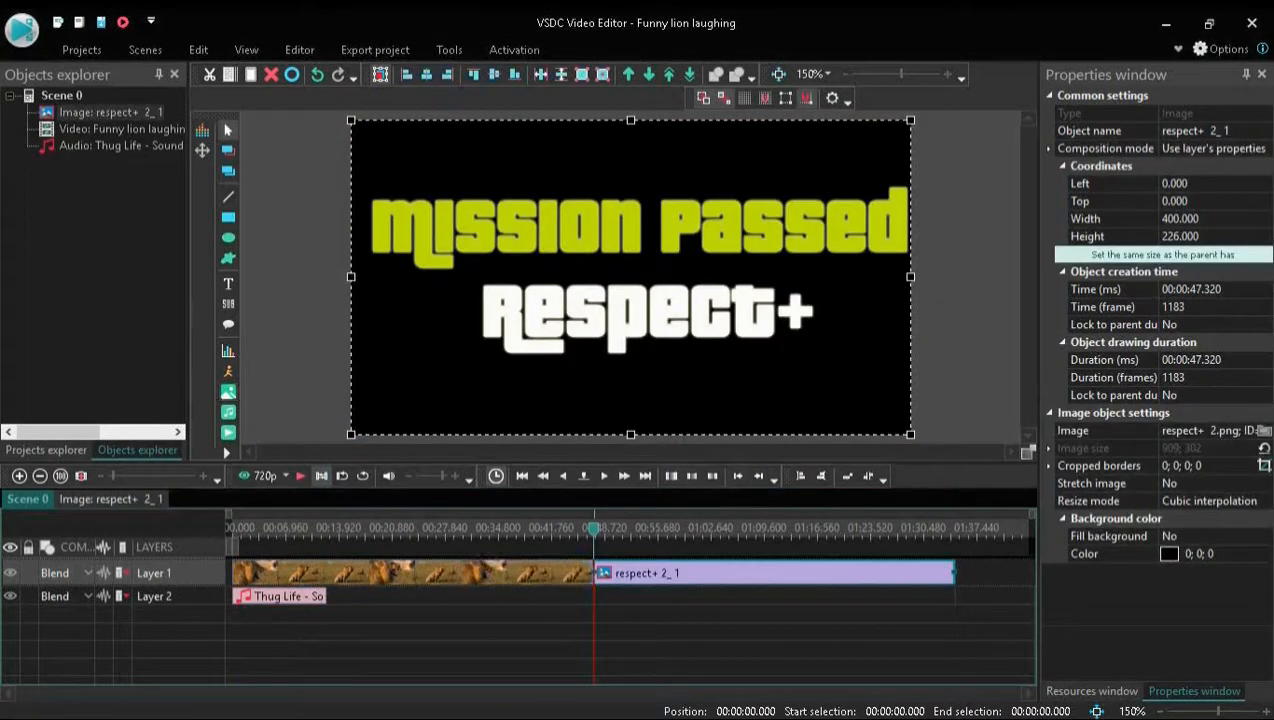
Place the respect+ 2 image on Layer 2 directly after the sound effect and shorten it to end with the lion video
drag(774, 573, 506, 596)
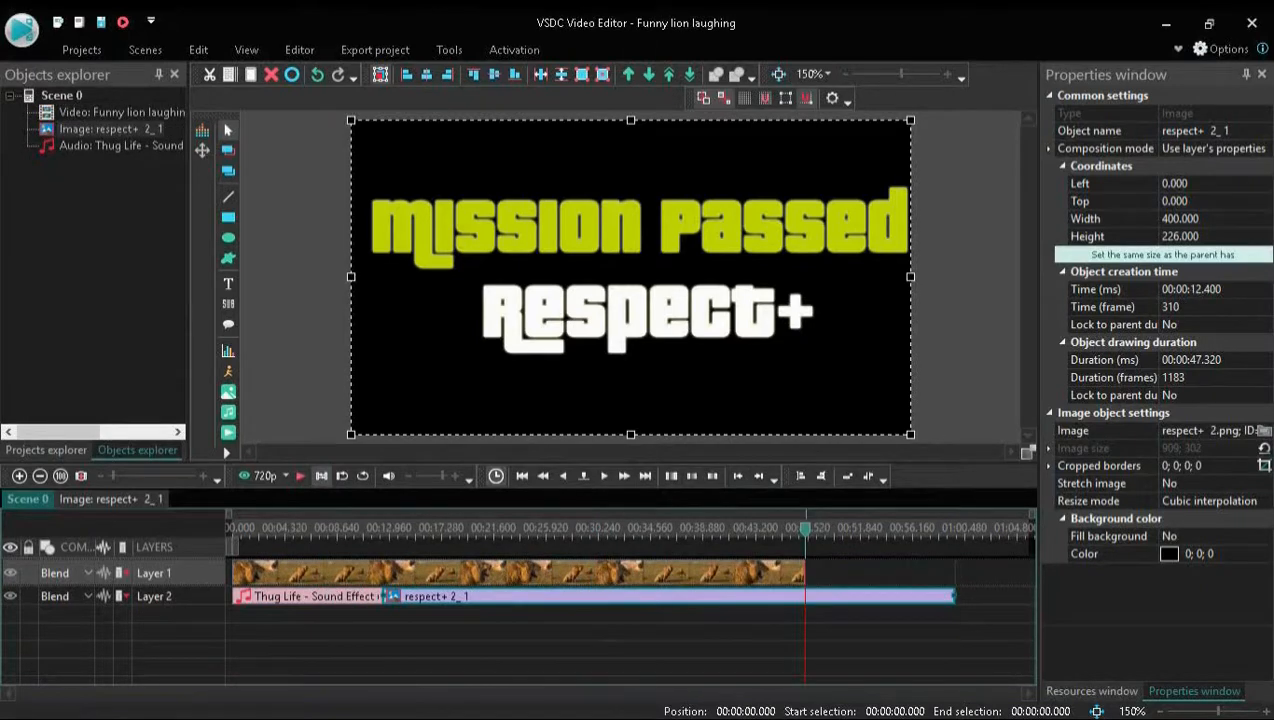
drag(954, 596, 998, 596)
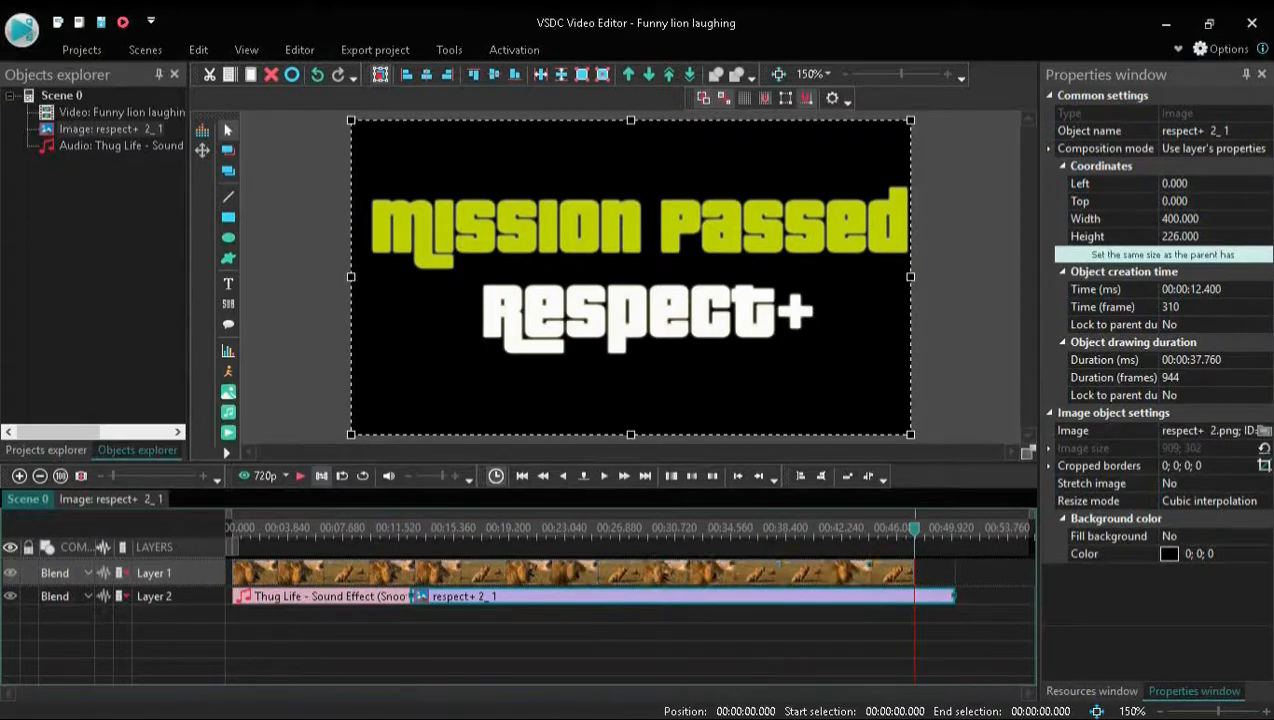
drag(953, 596, 906, 596)
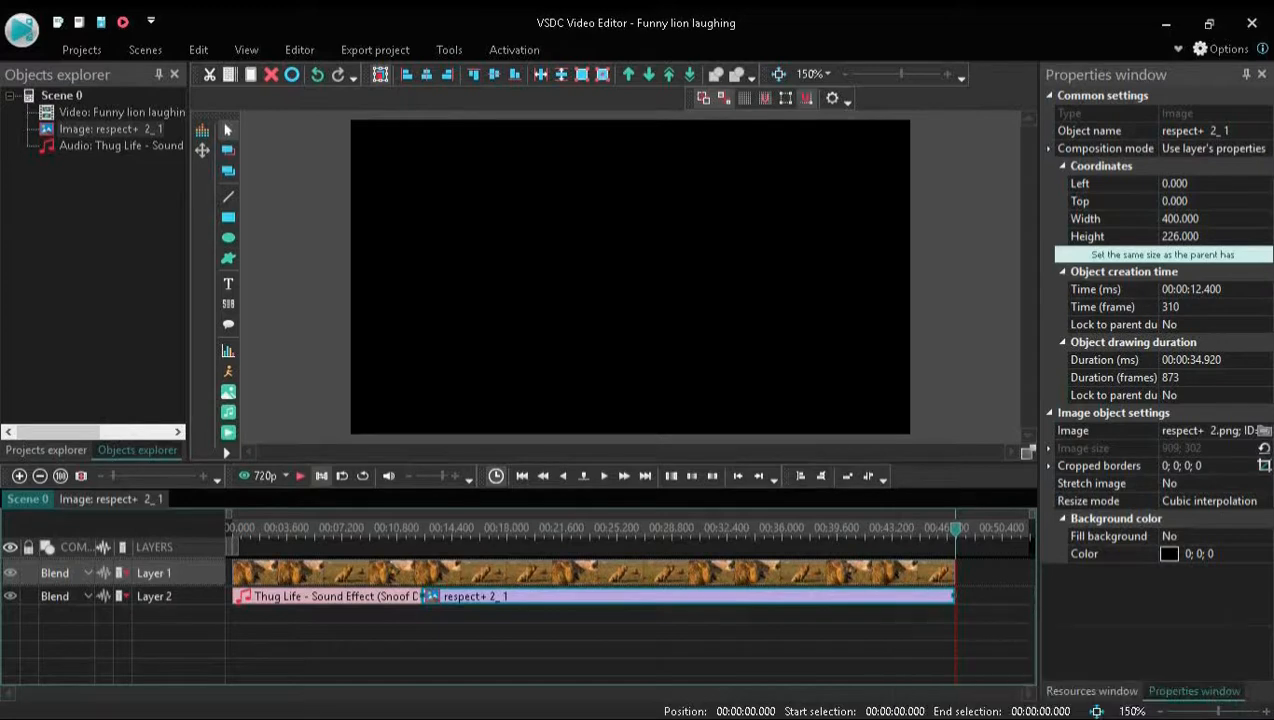
Move the playhead to about 13.96 s and insert the image respect+ .png from Downloads
drag(955, 529, 419, 529)
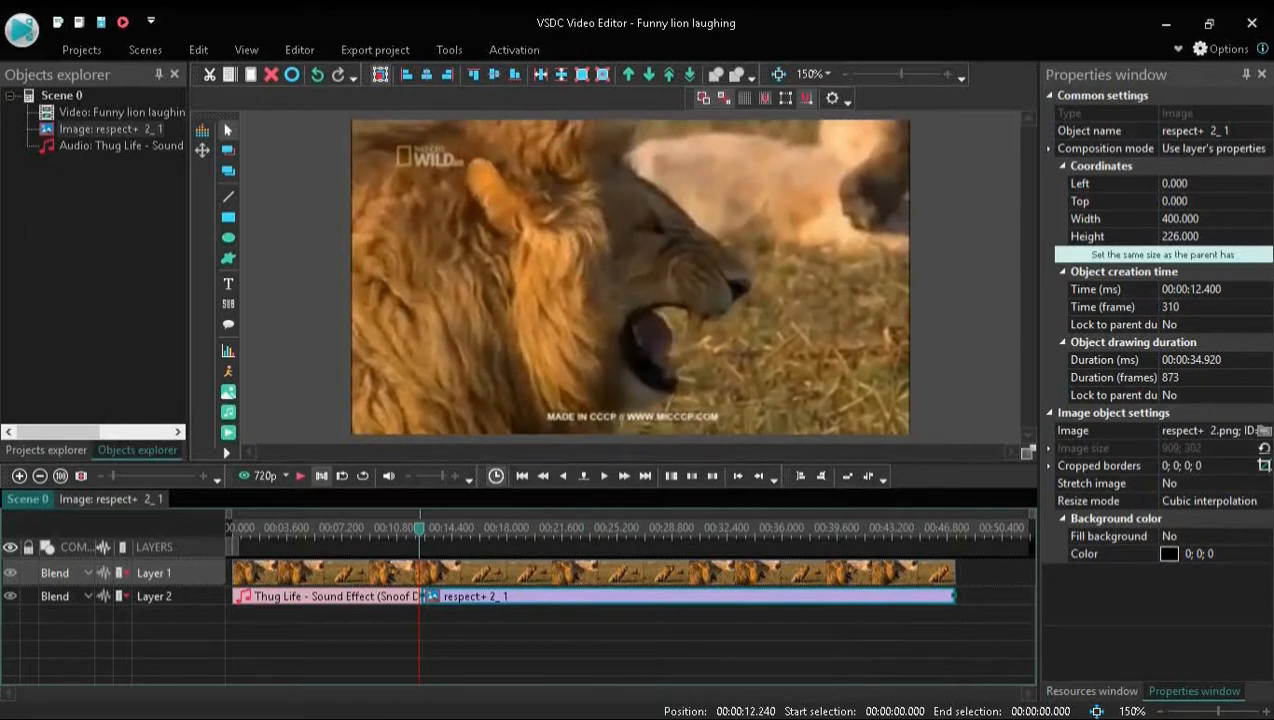
drag(419, 529, 445, 529)
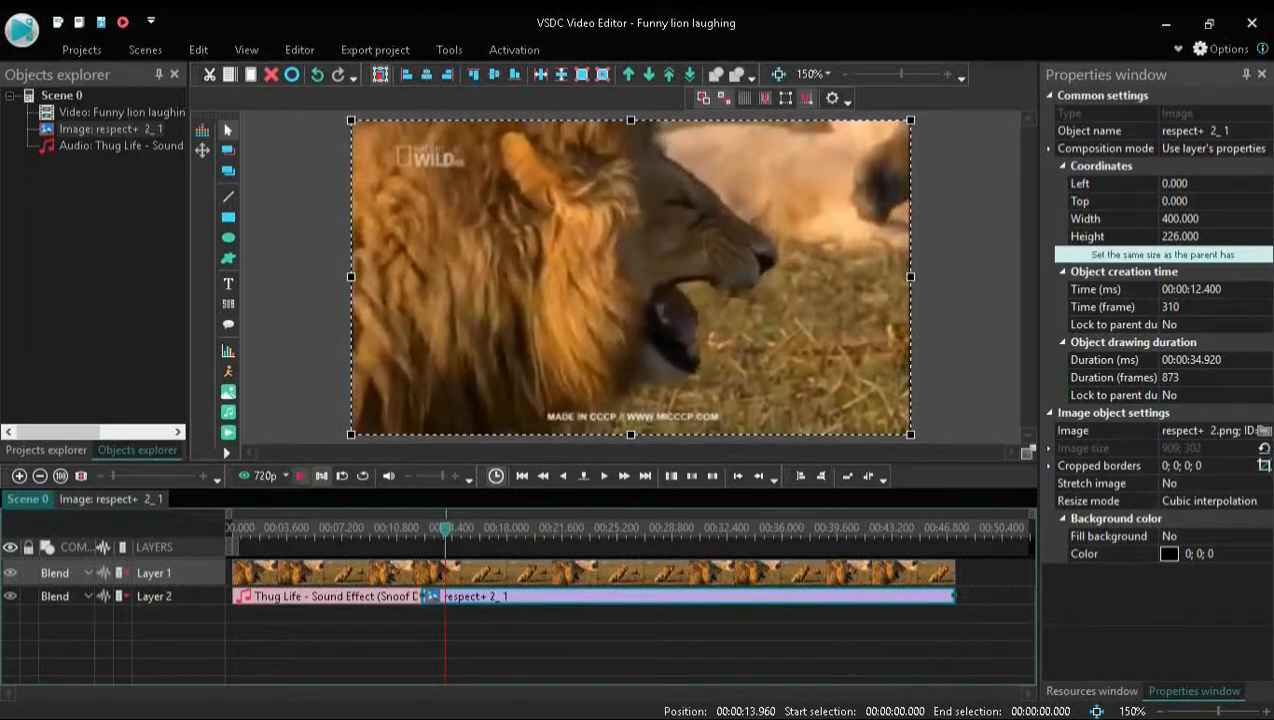
click(228, 392)
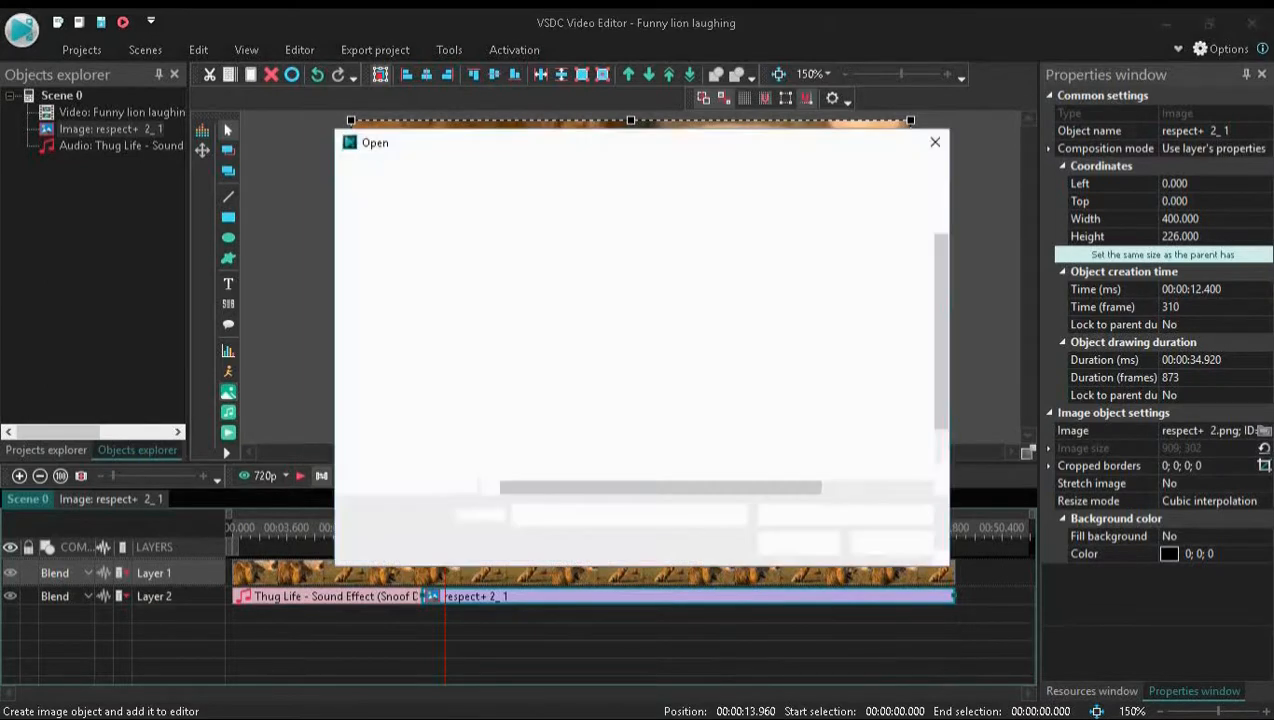
scroll(700, 360, down, 5)
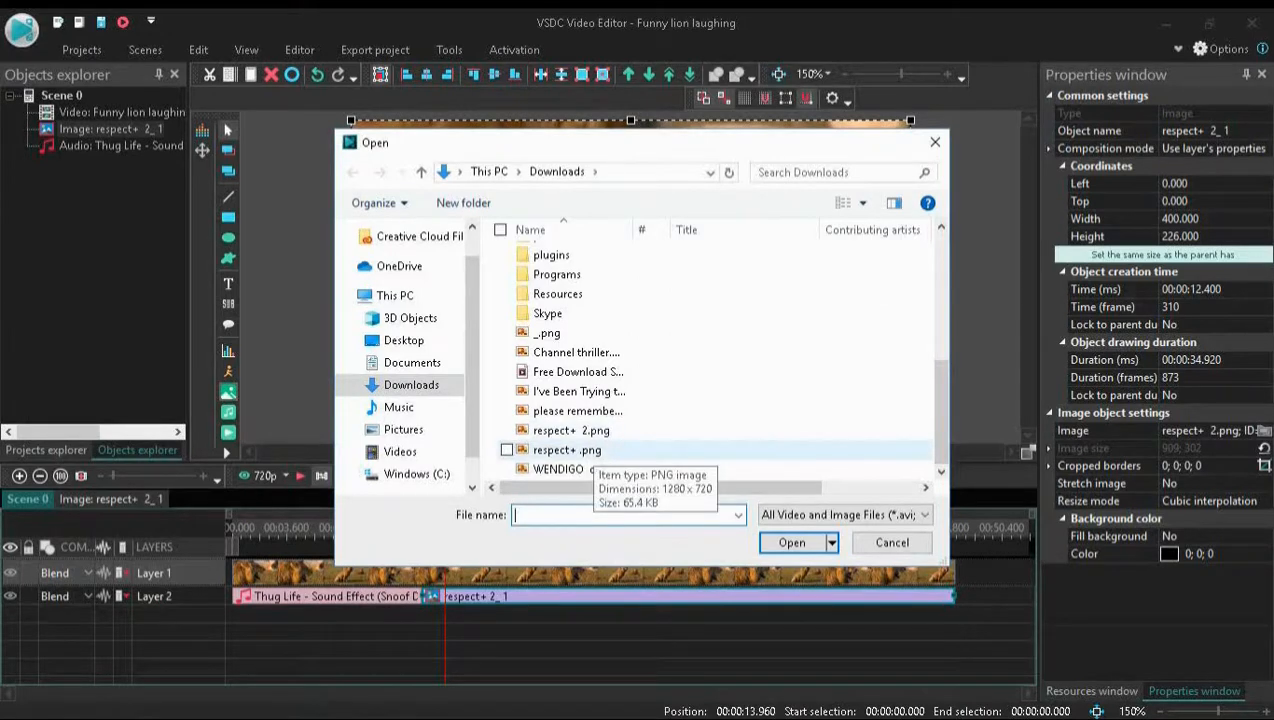
double_click(567, 450)
click(808, 461)
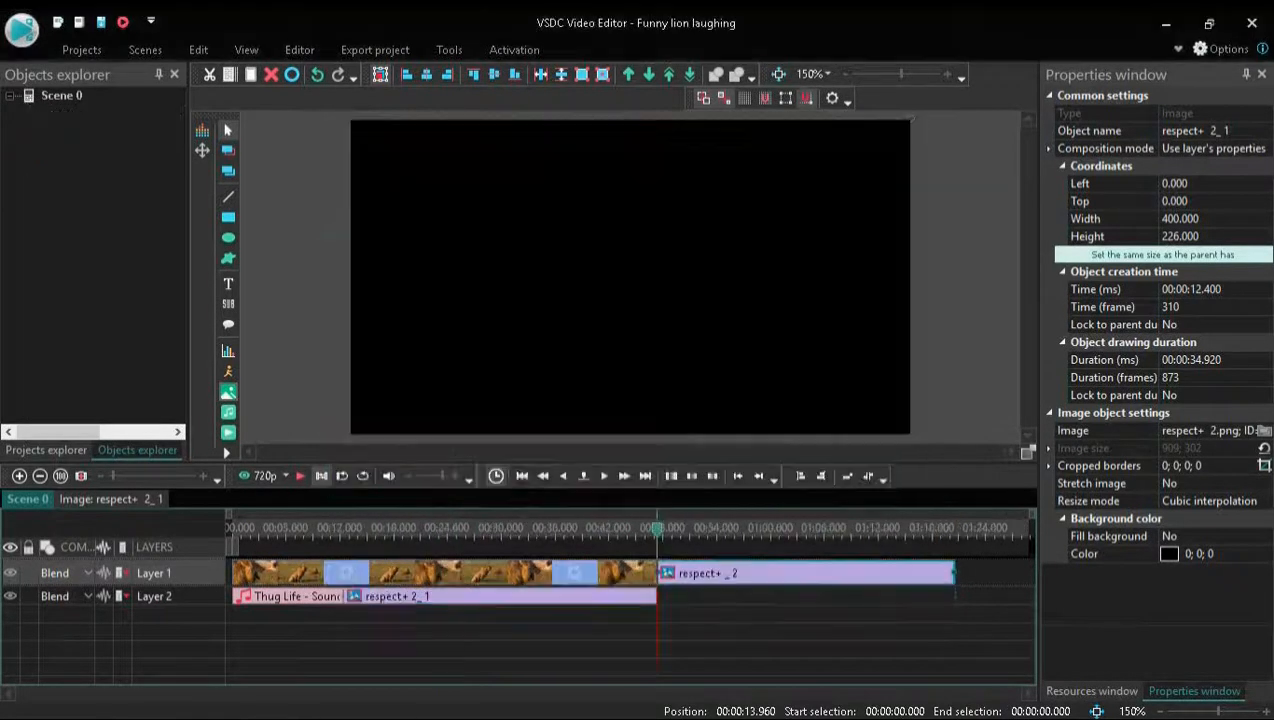
Move the respect+ 2 image onto its own layer below and place the respect+ image directly after the sound effect on Layer 2
drag(810, 573, 810, 597)
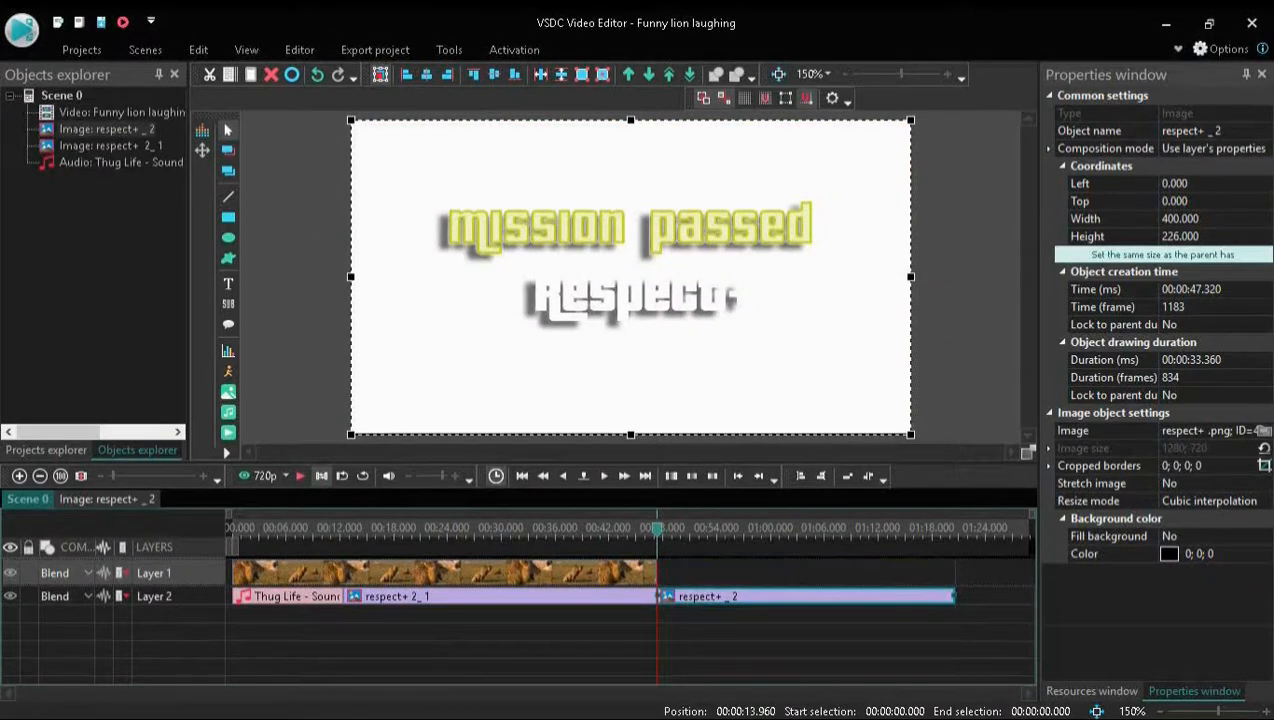
drag(500, 596, 500, 615)
drag(806, 596, 491, 596)
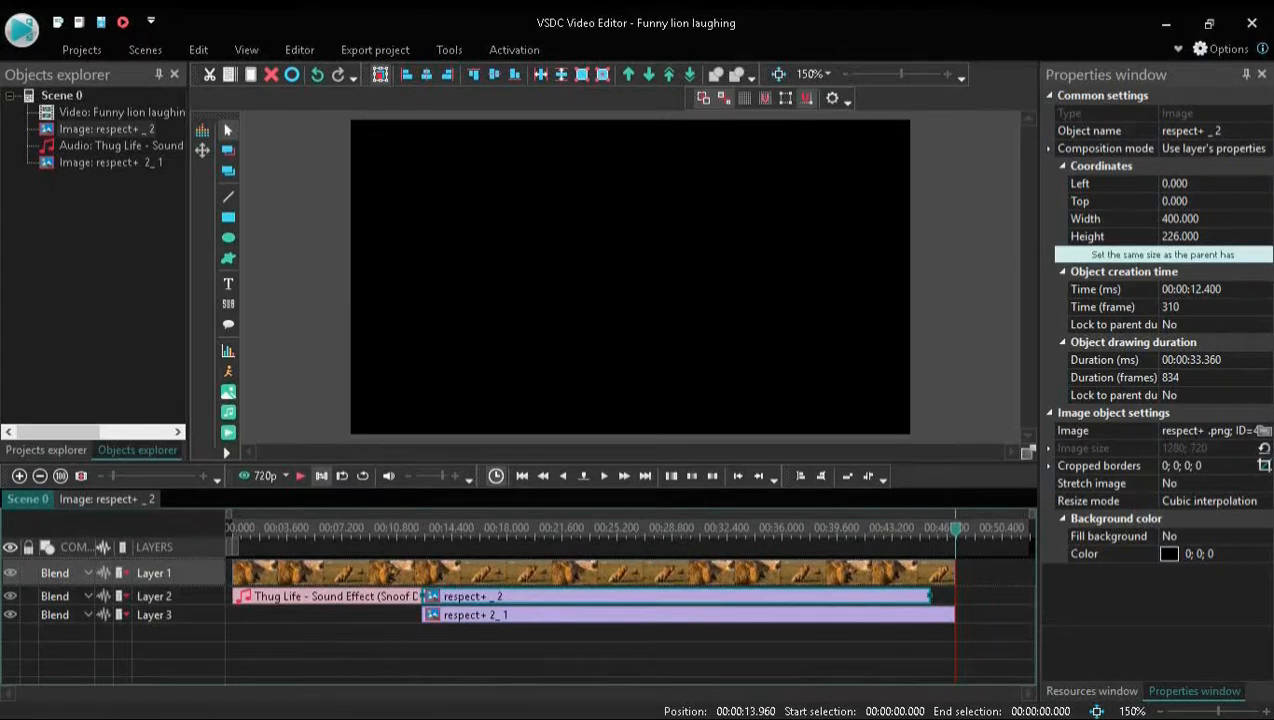
Move the playhead to about 13.12 s and delete the respect+ 2 image from Layer 3
drag(956, 529, 432, 529)
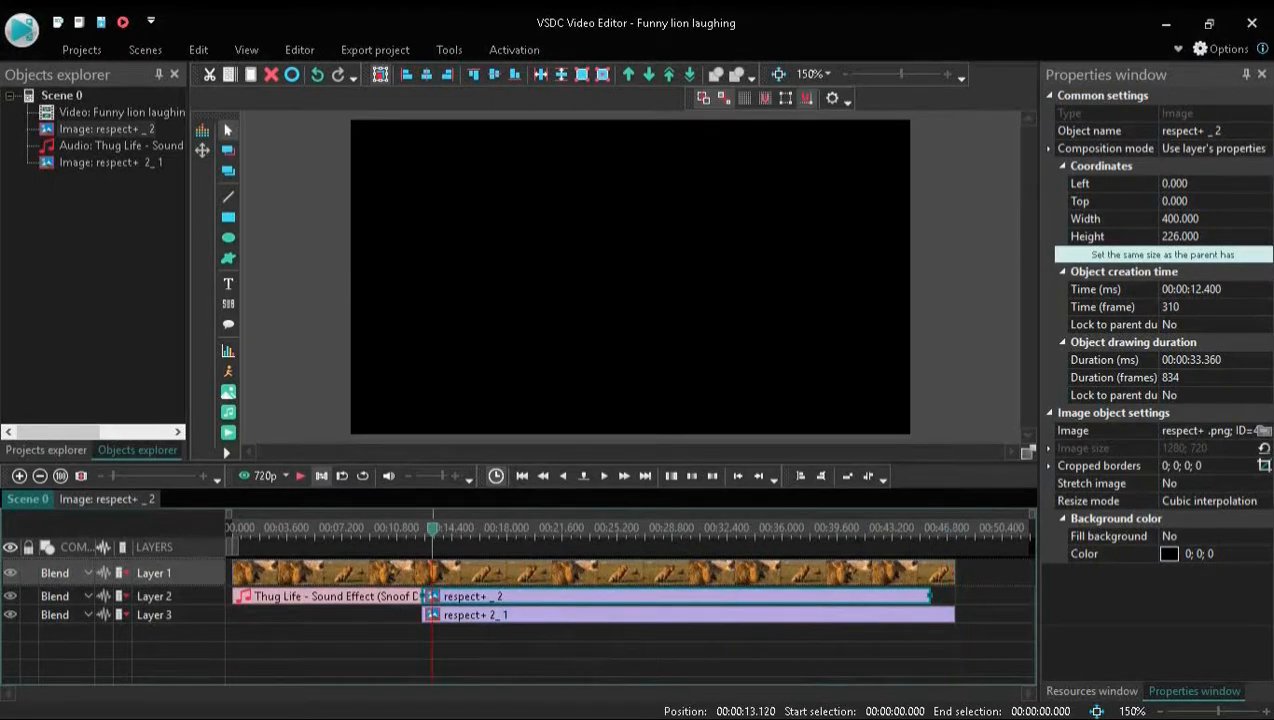
click(488, 615)
key(Delete)
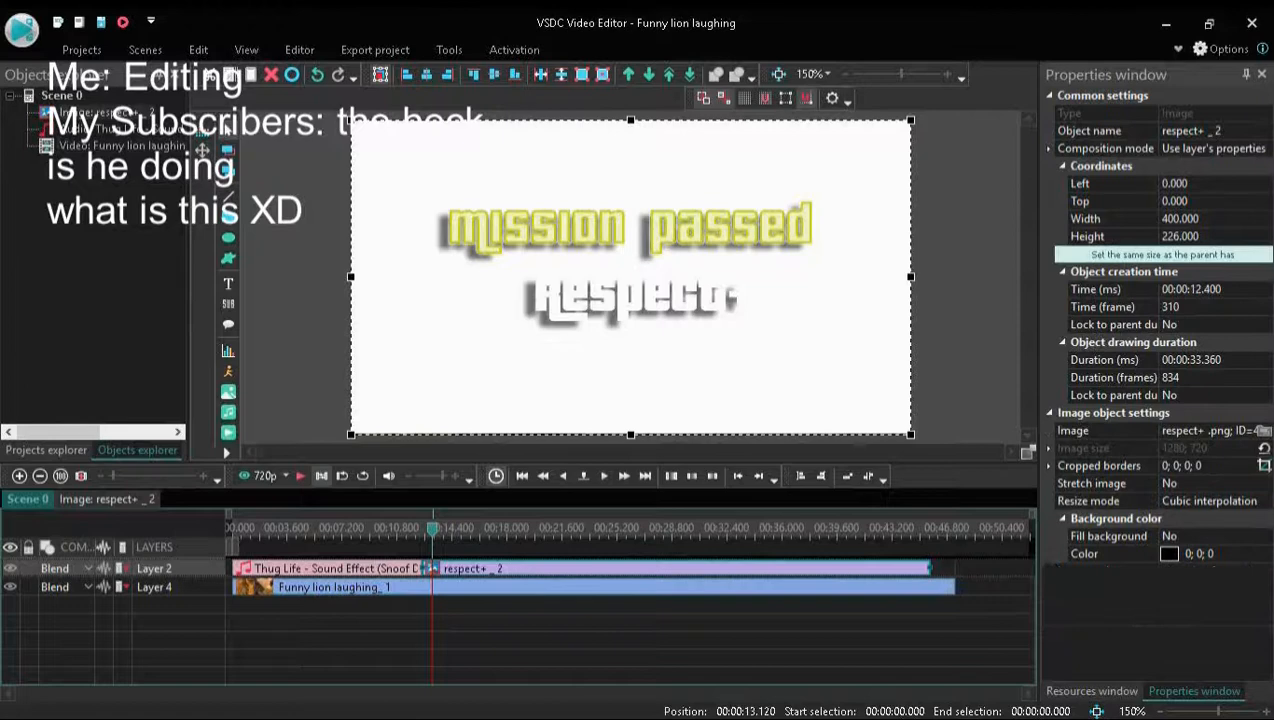
Shrink the respect+ image to about 158 by 93 px near the middle of the frame and delete it
drag(351, 120, 690, 306)
drag(800, 370, 724, 313)
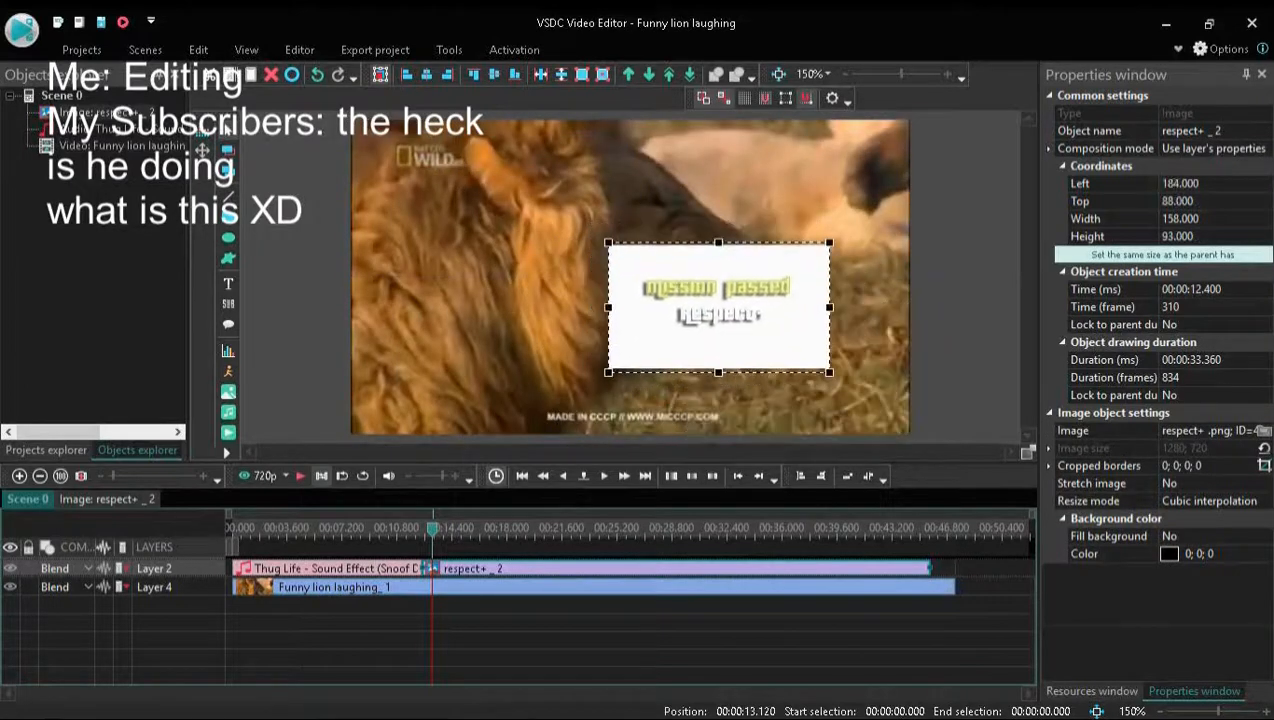
key(Delete)
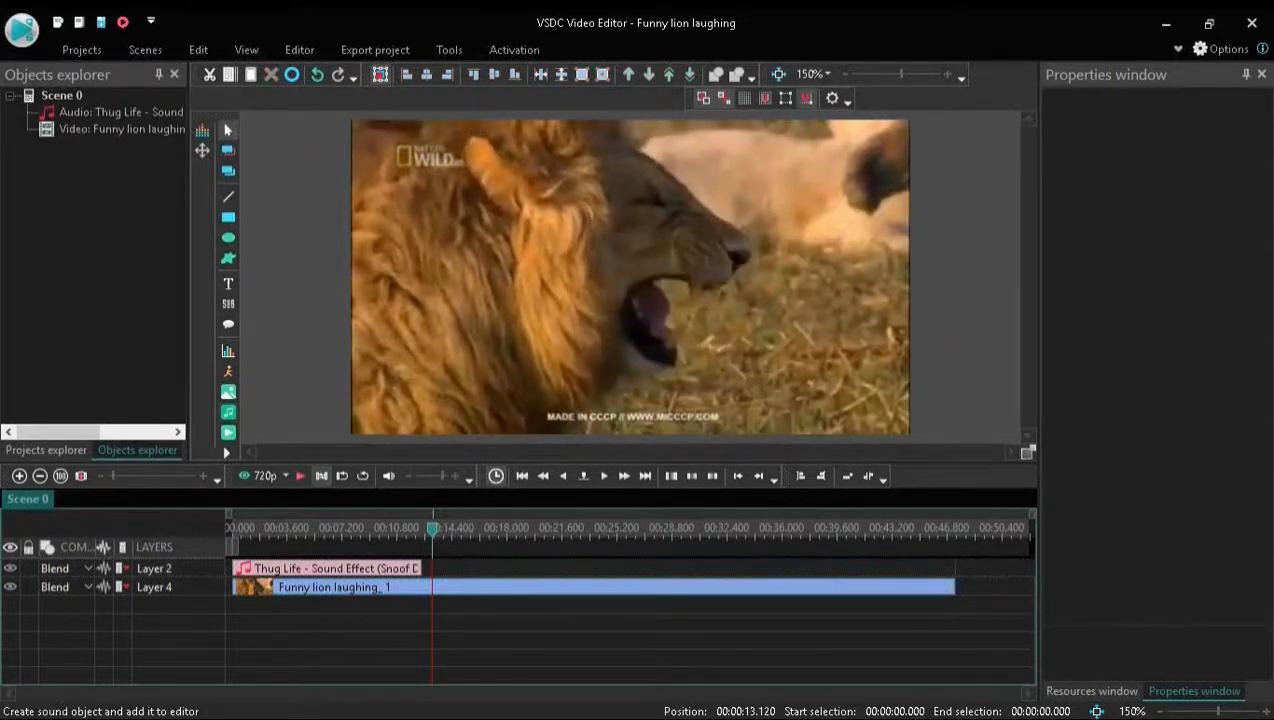
Insert the image respect+ 2.png from Downloads on a new layer, stop the preview and return the playhead to the start
click(228, 391)
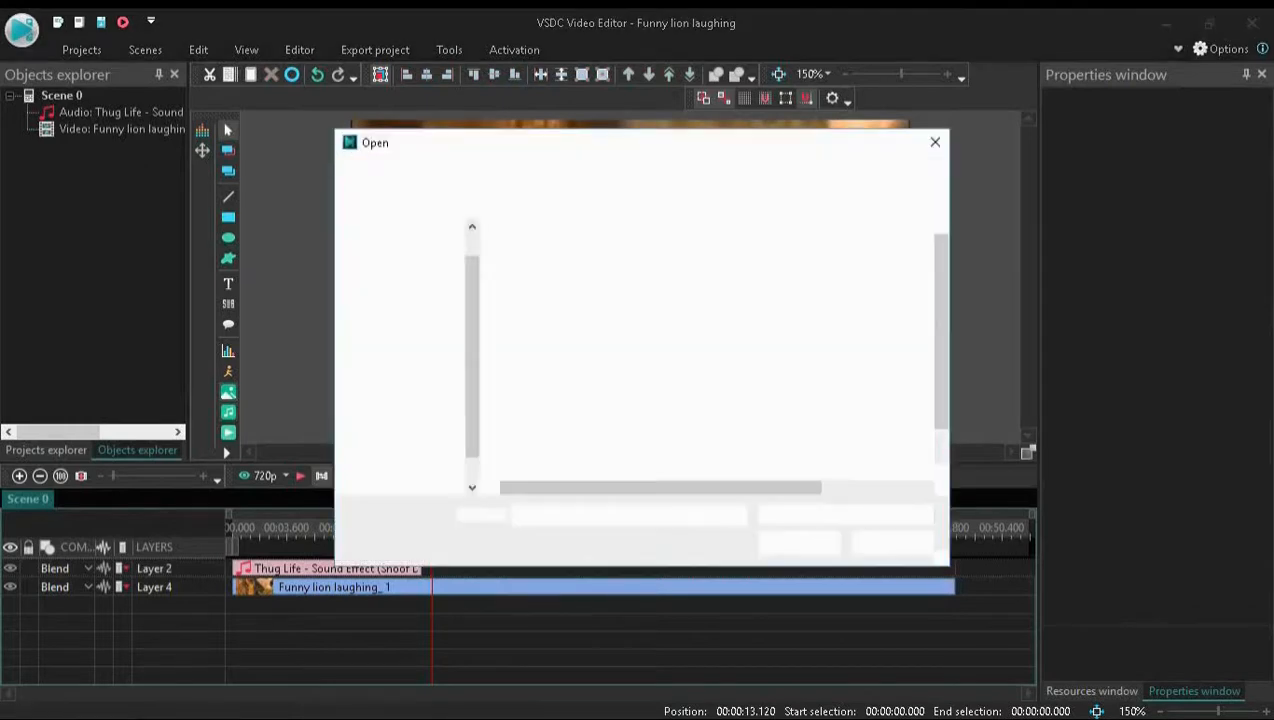
scroll(700, 350, down, 5)
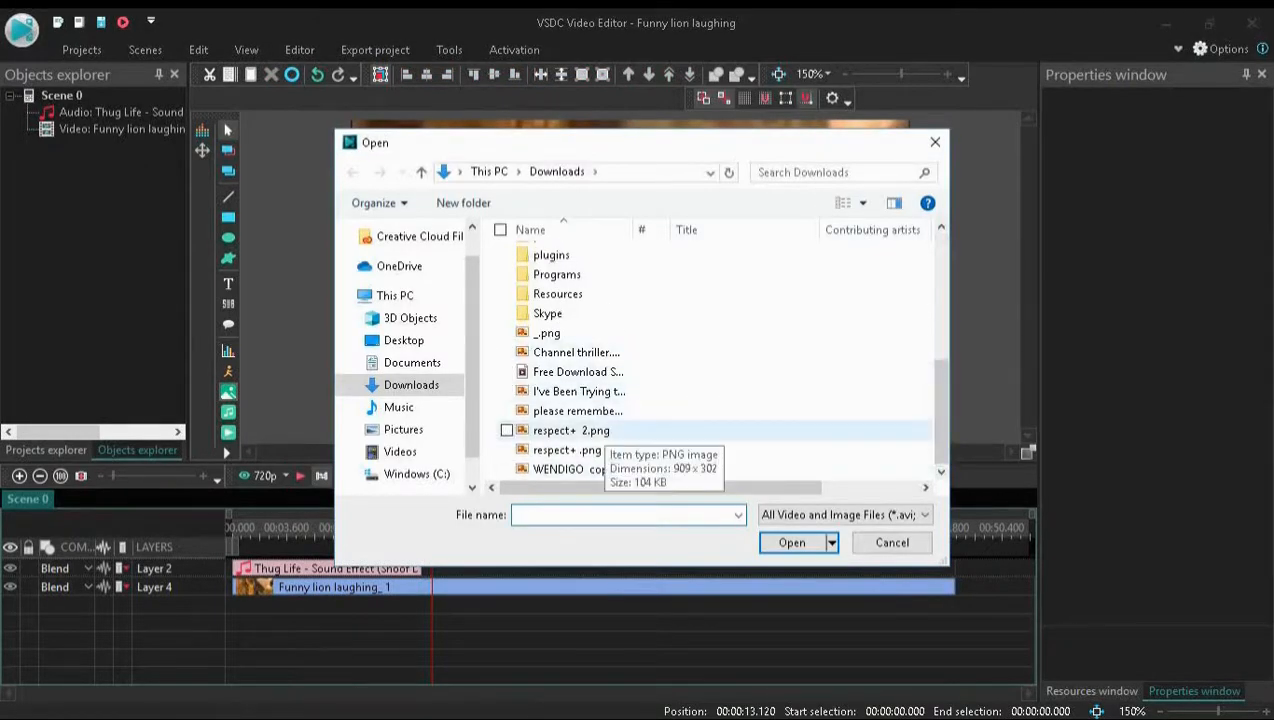
double_click(570, 430)
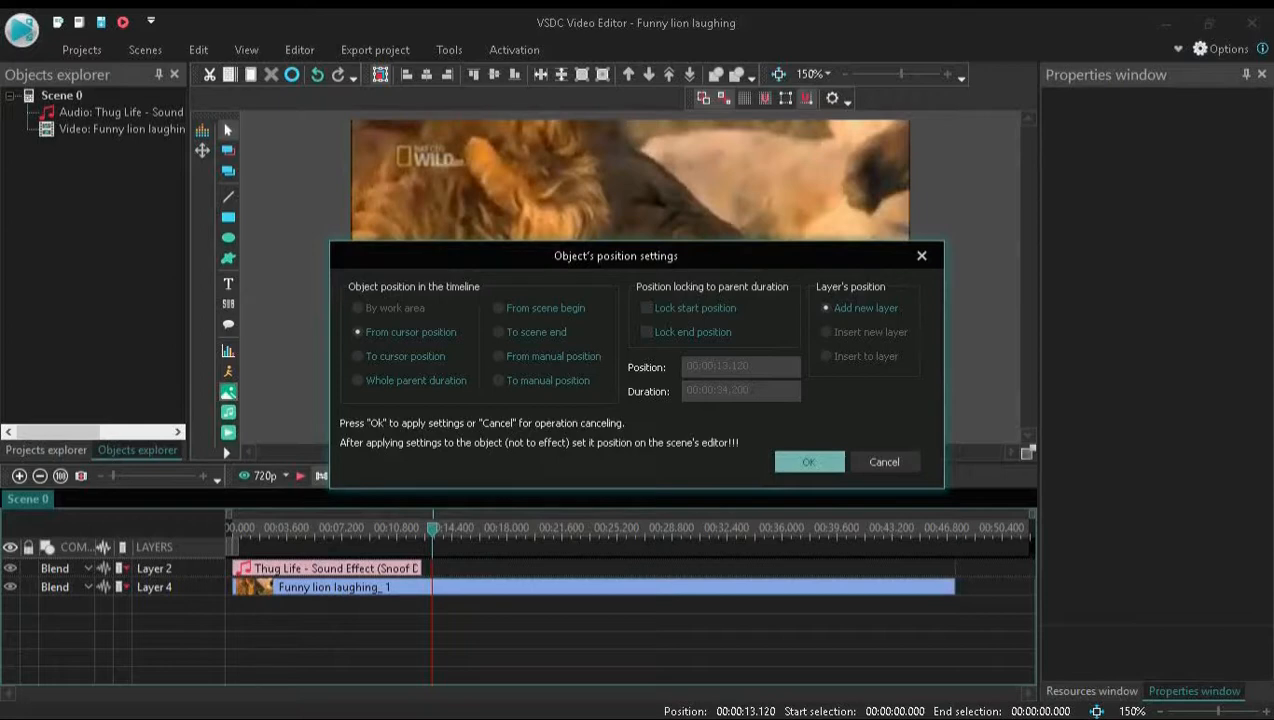
key(Return)
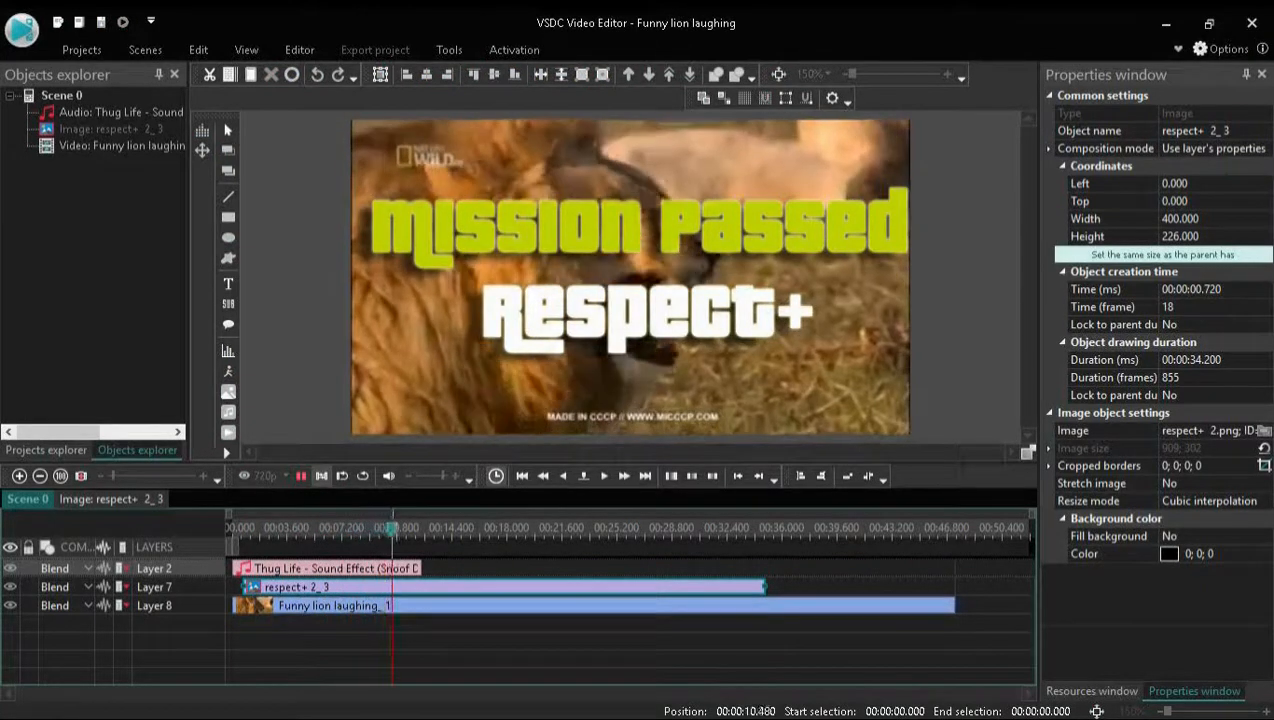
click(300, 476)
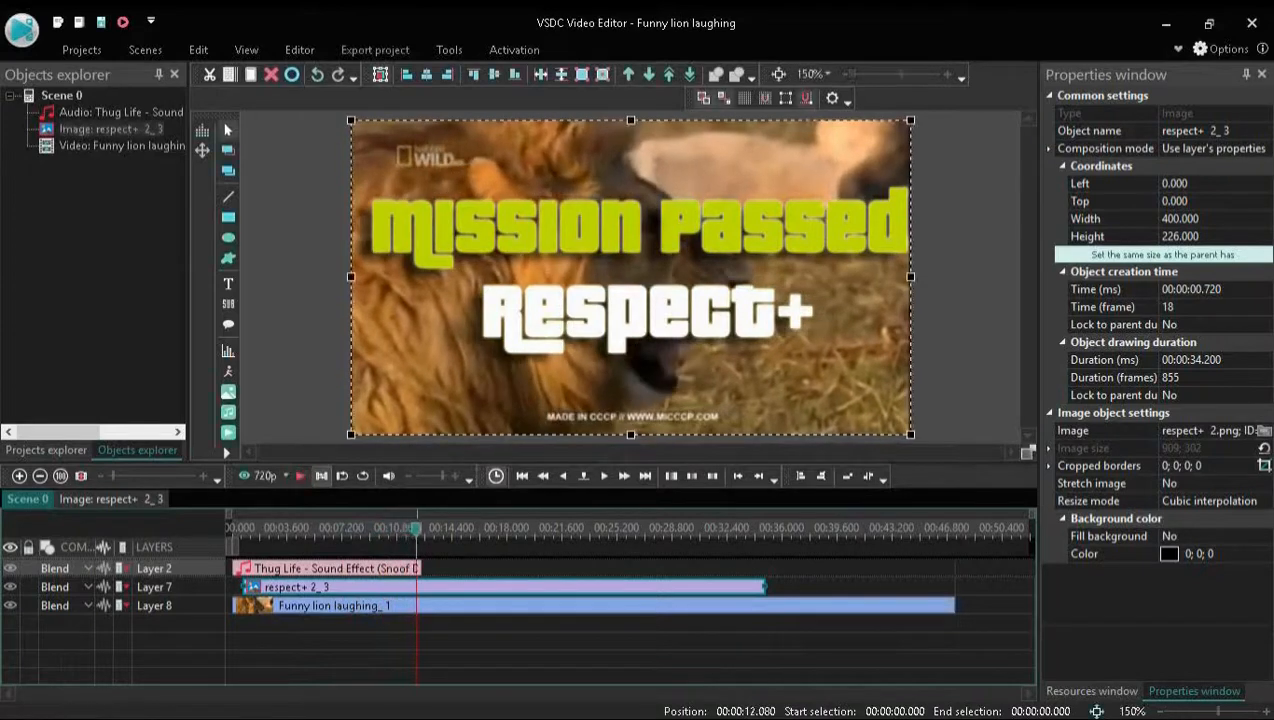
drag(416, 528, 233, 528)
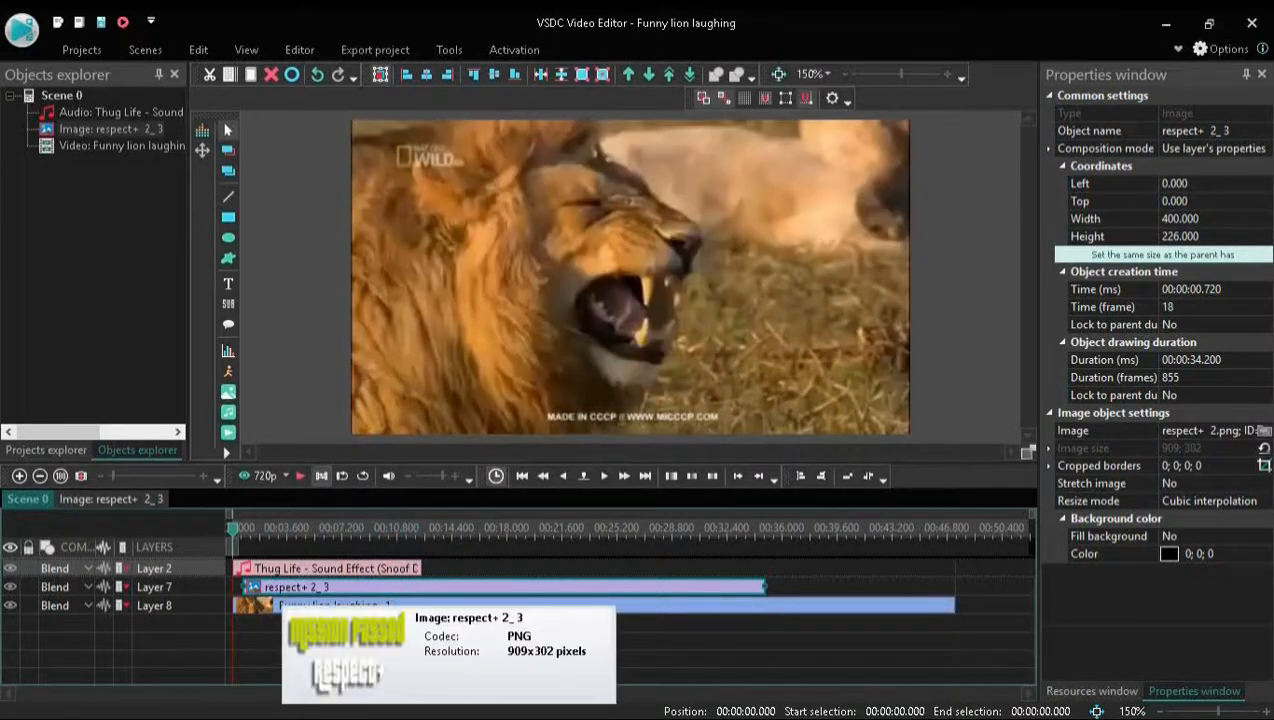
Try the Grayscale 100% quick style on the respect+ 2 image on Layer 7
click(288, 605)
right_click(290, 606)
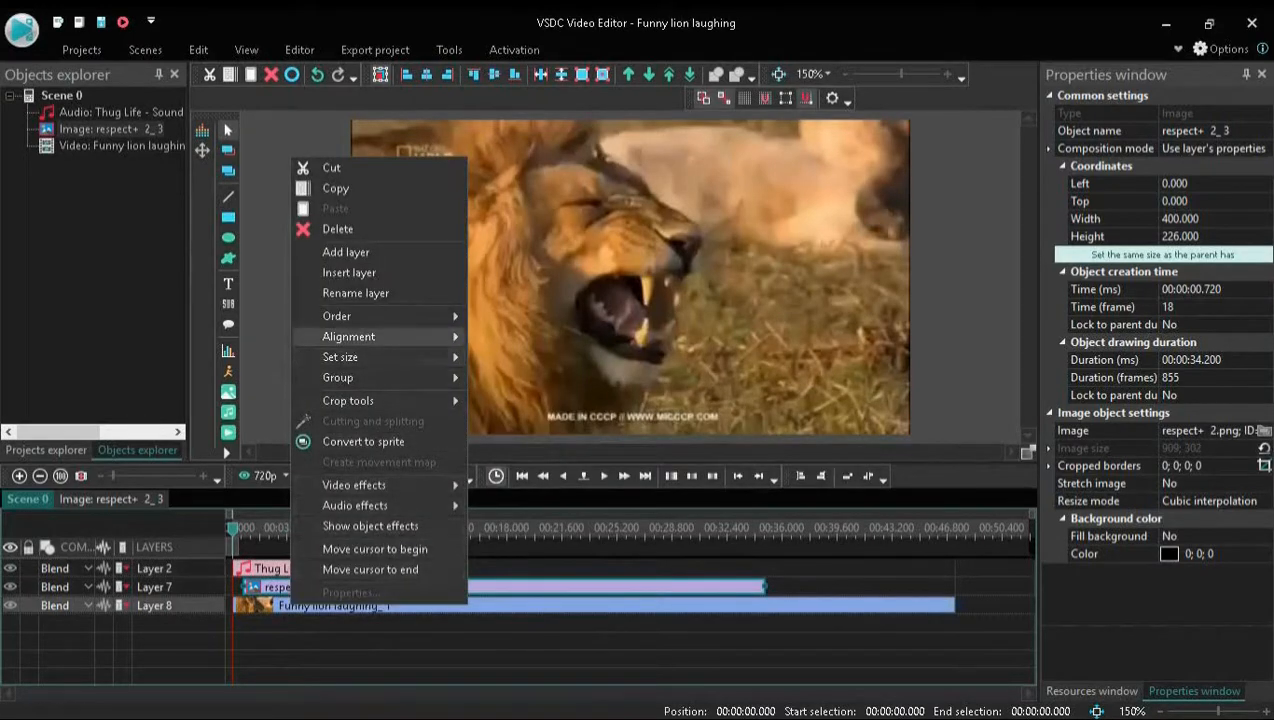
mouse_move(380, 377)
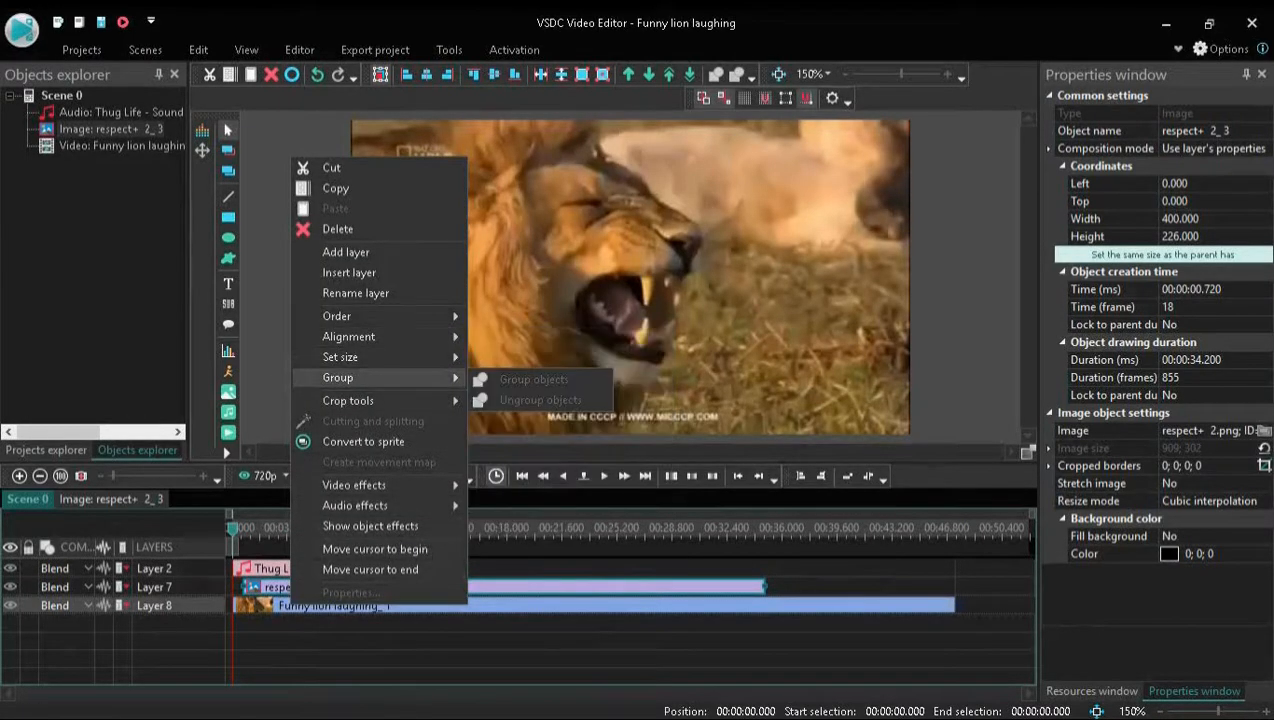
mouse_move(370, 400)
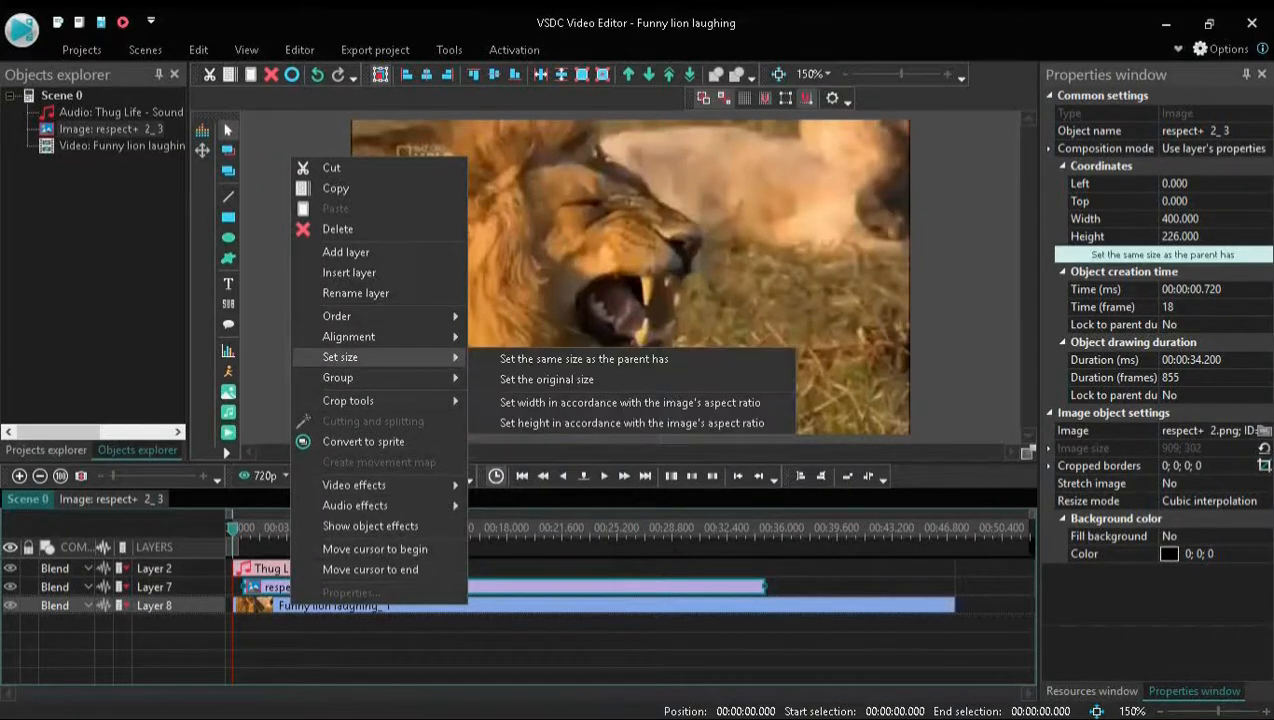
mouse_move(380, 316)
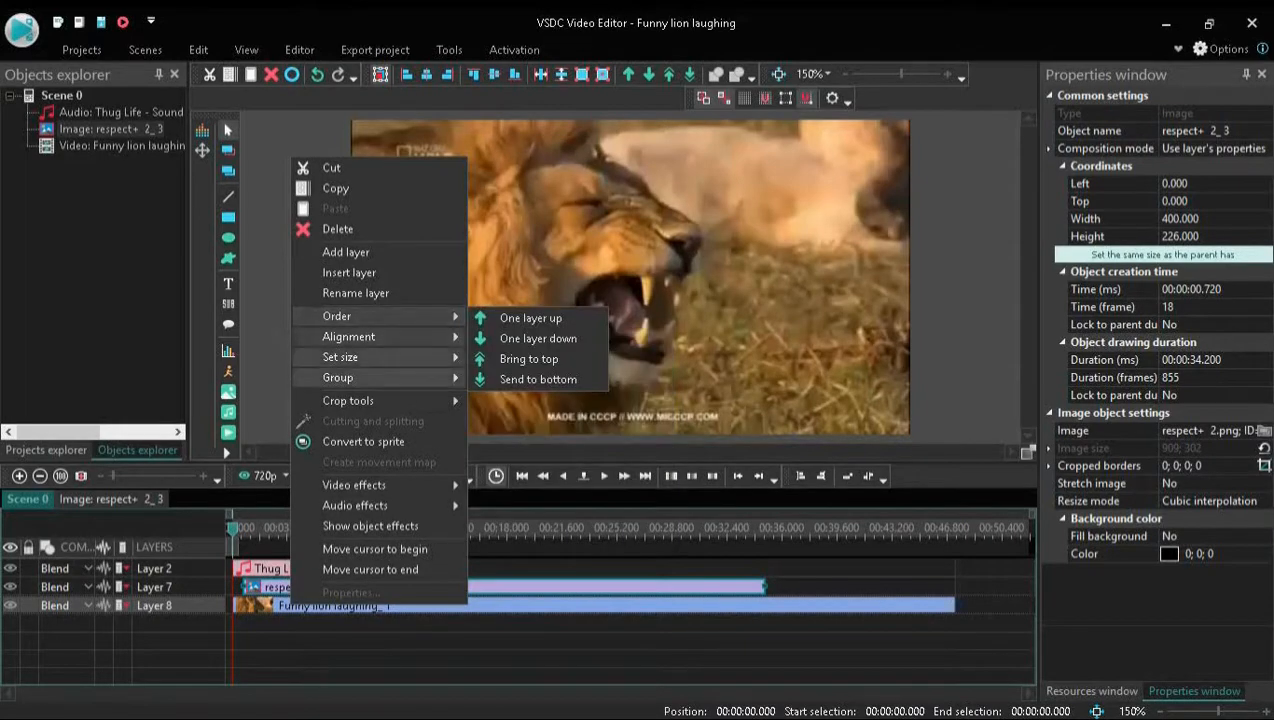
mouse_move(380, 485)
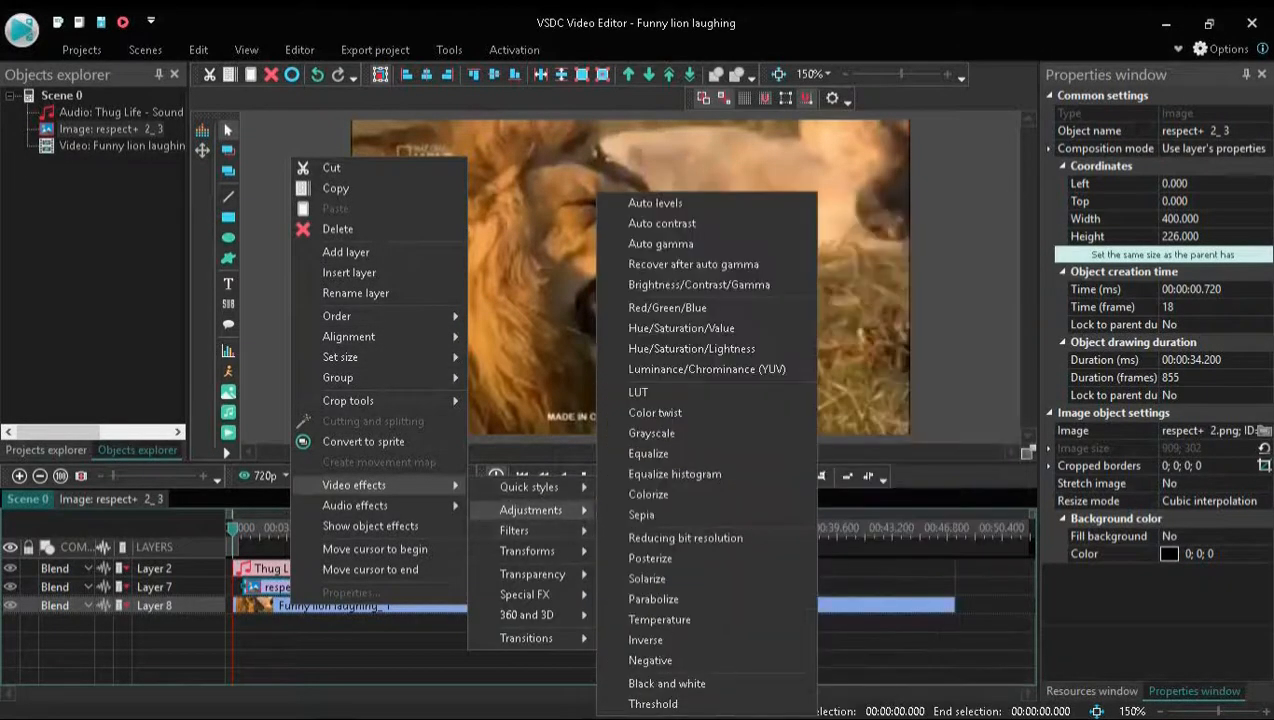
mouse_move(529, 487)
click(832, 245)
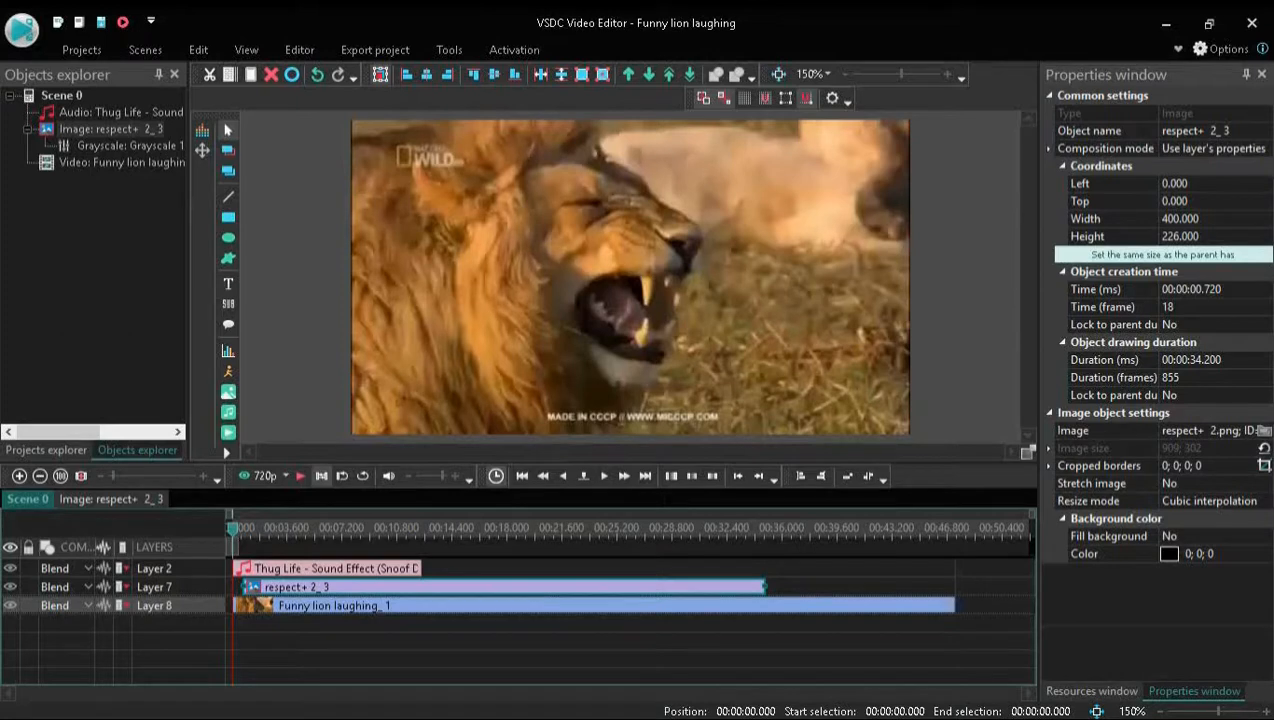
Preview the start of the scene and undo the grayscale effect on the respect+ 2 image
click(300, 476)
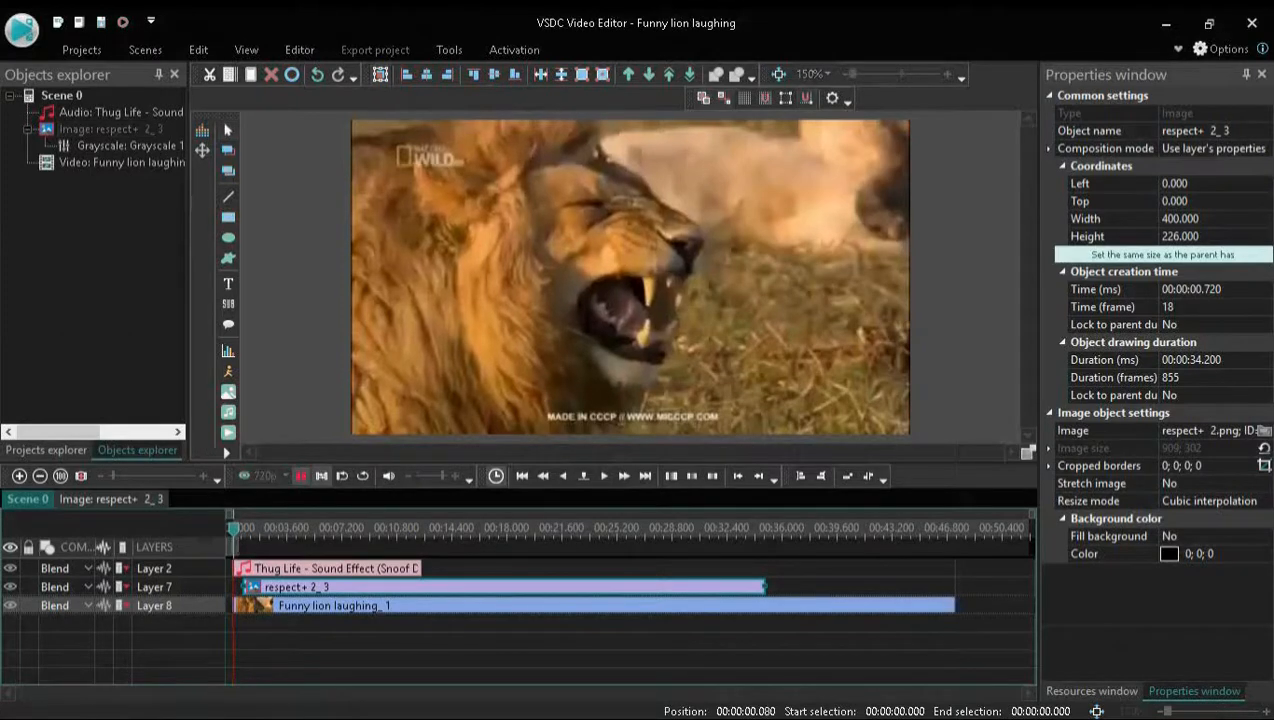
click(300, 476)
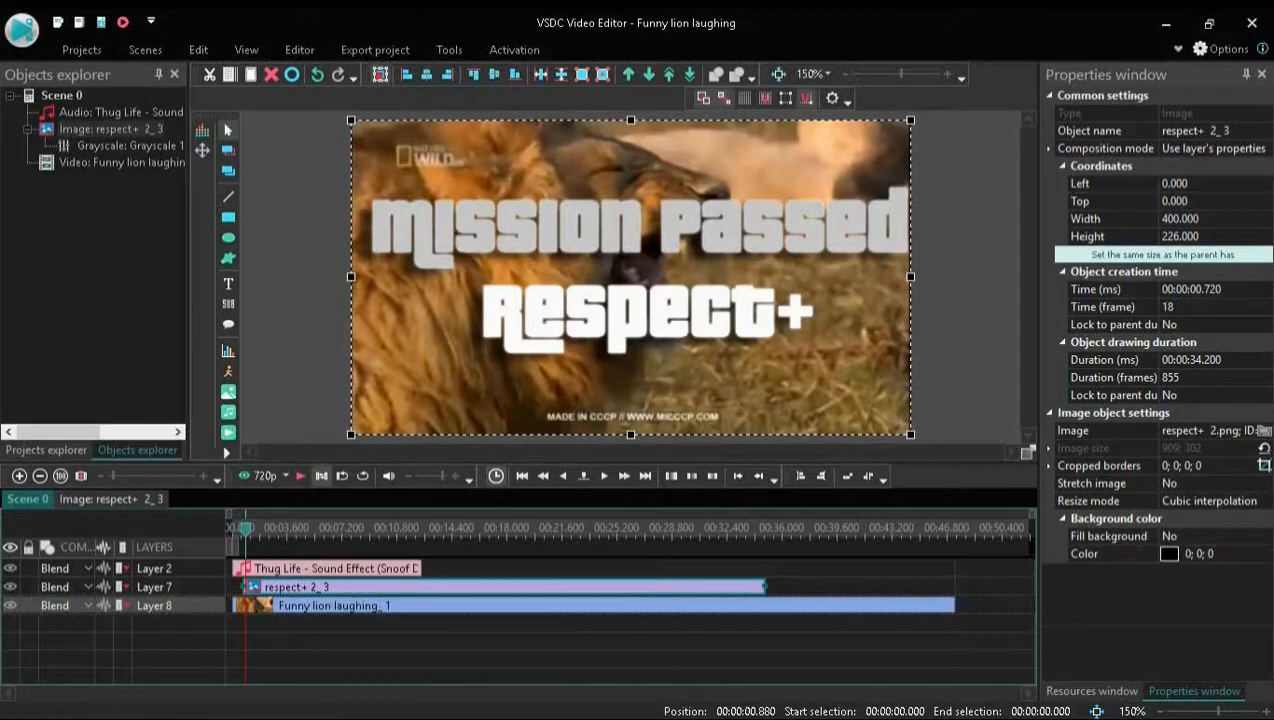
key(ctrl+z)
Apply the Grayscale 100% quick style to the Funny lion laughing video on Layer 8
click(305, 605)
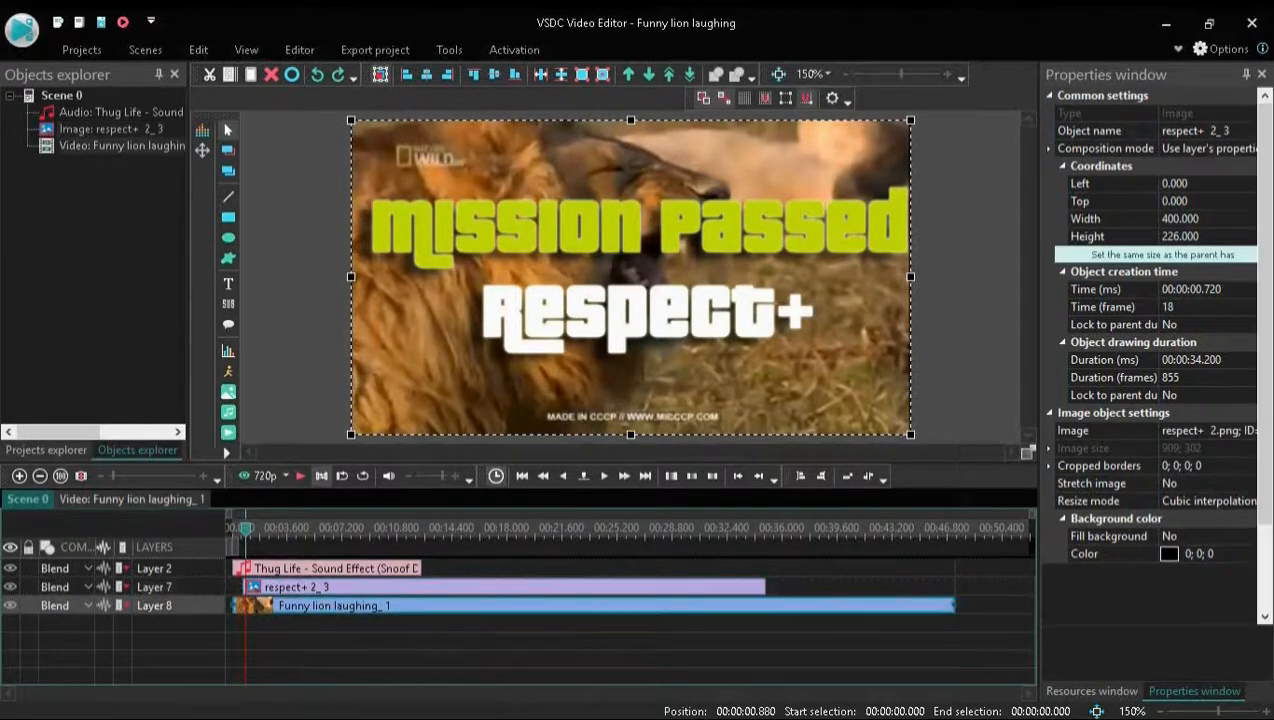
right_click(305, 605)
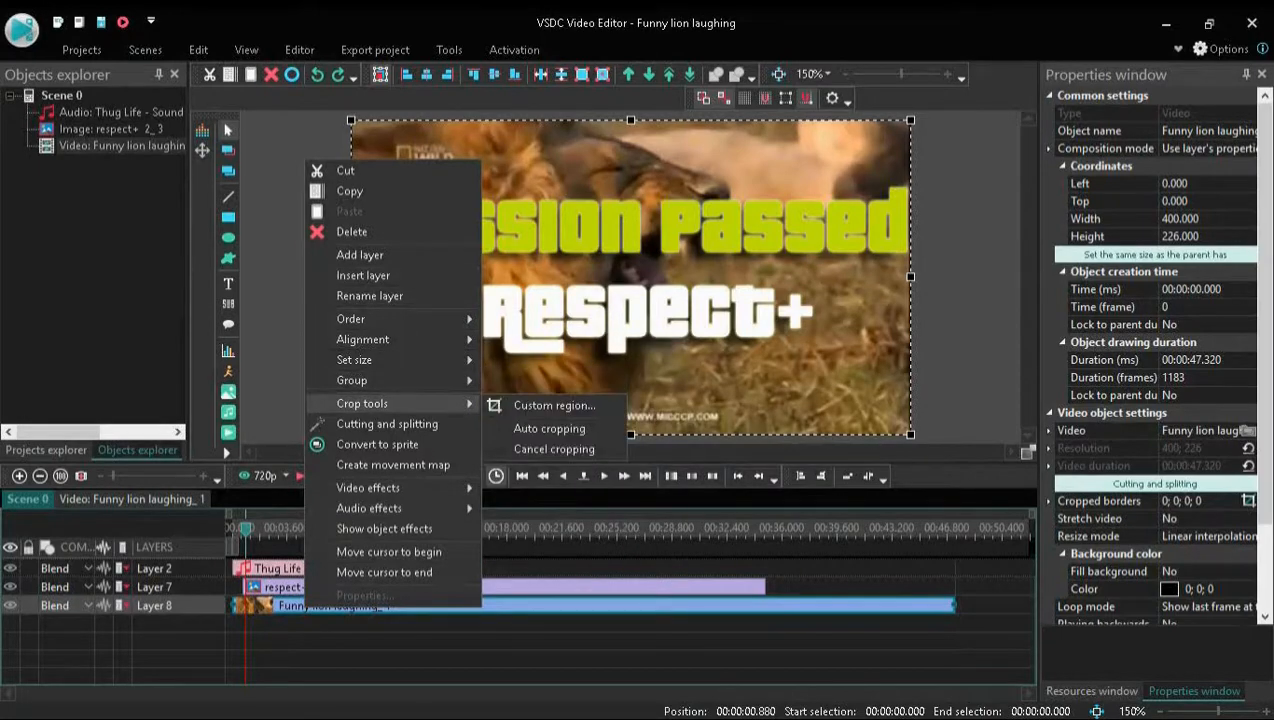
mouse_move(368, 487)
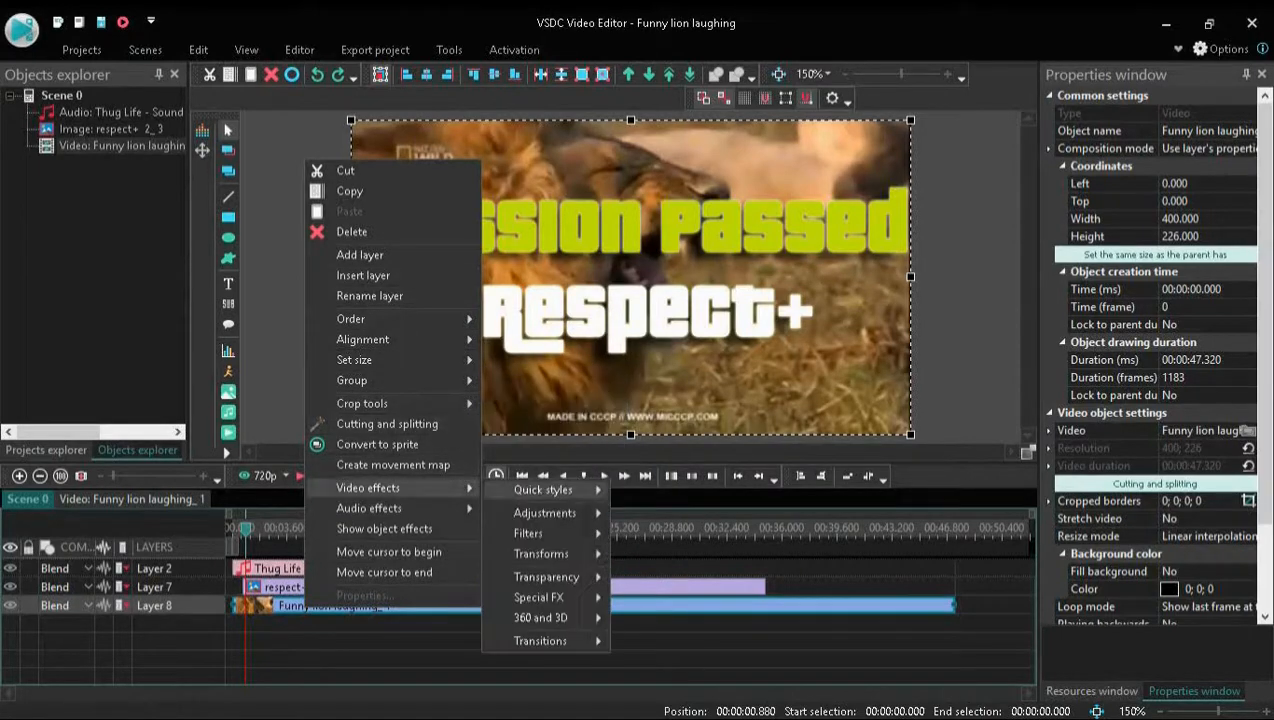
mouse_move(543, 489)
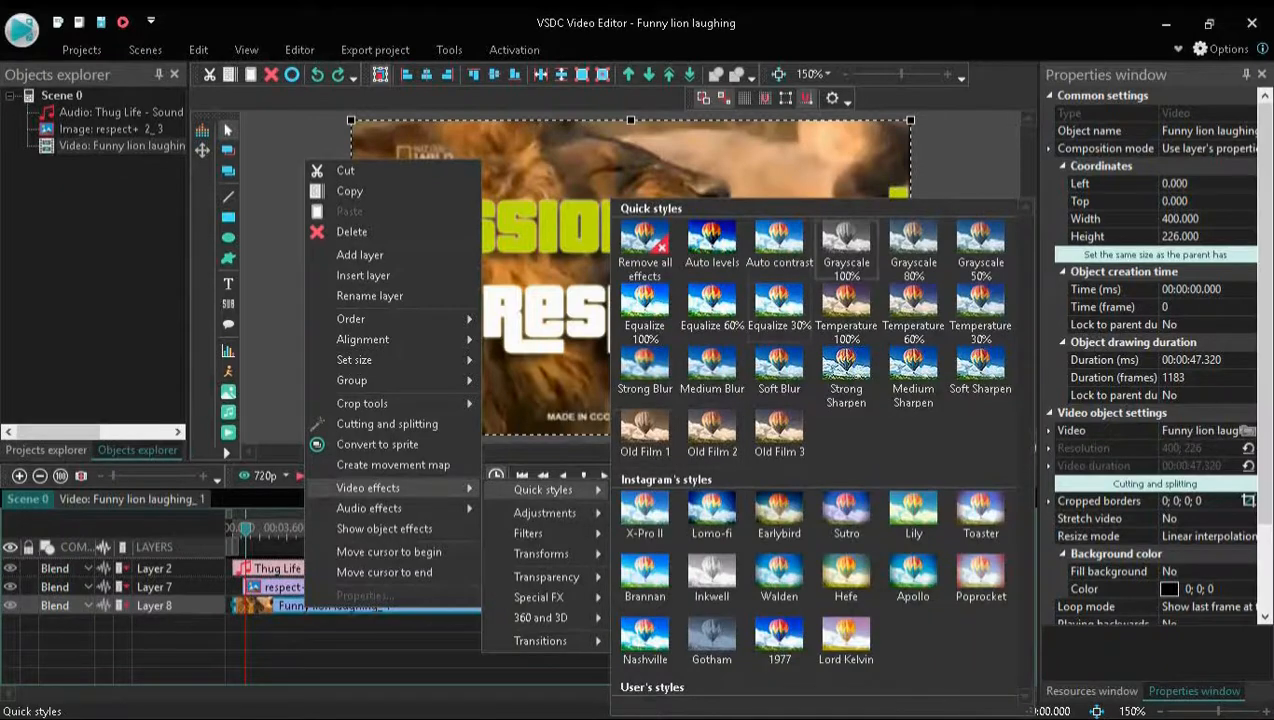
click(846, 242)
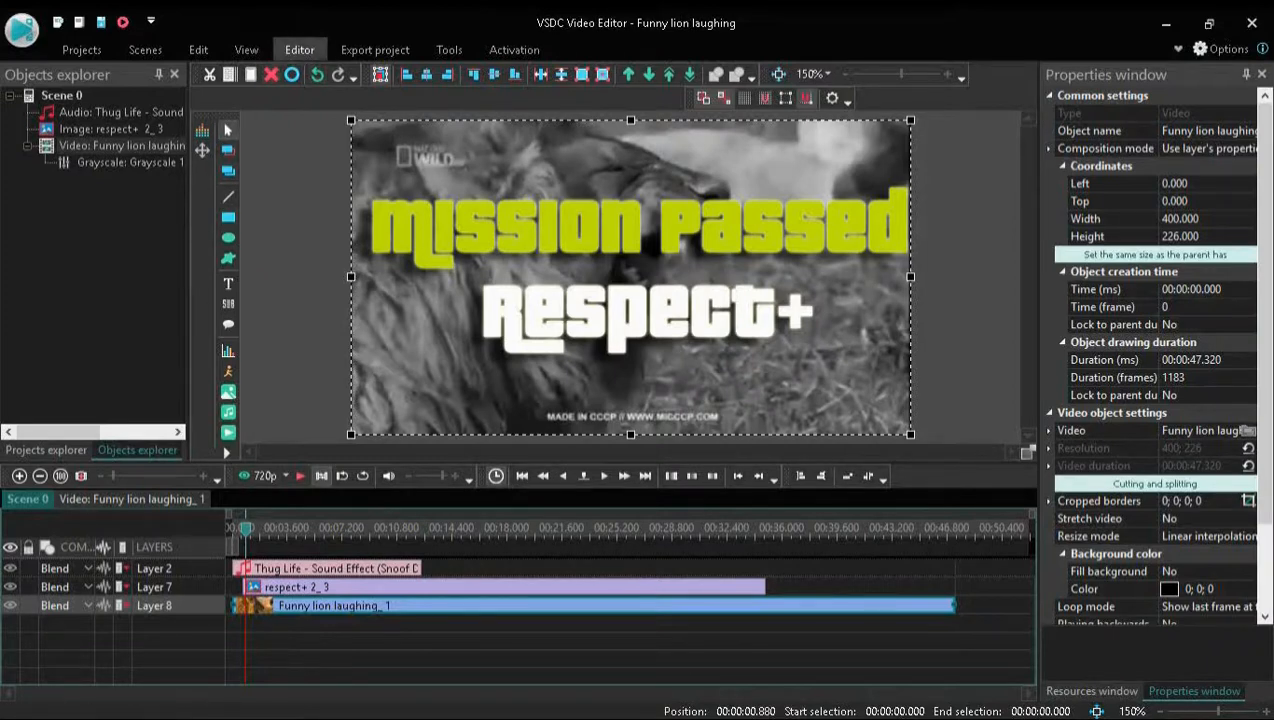
Add a Crop transform effect to the lion video on an inserted new layer, starting from the cursor position at 0.88 s
click(299, 49)
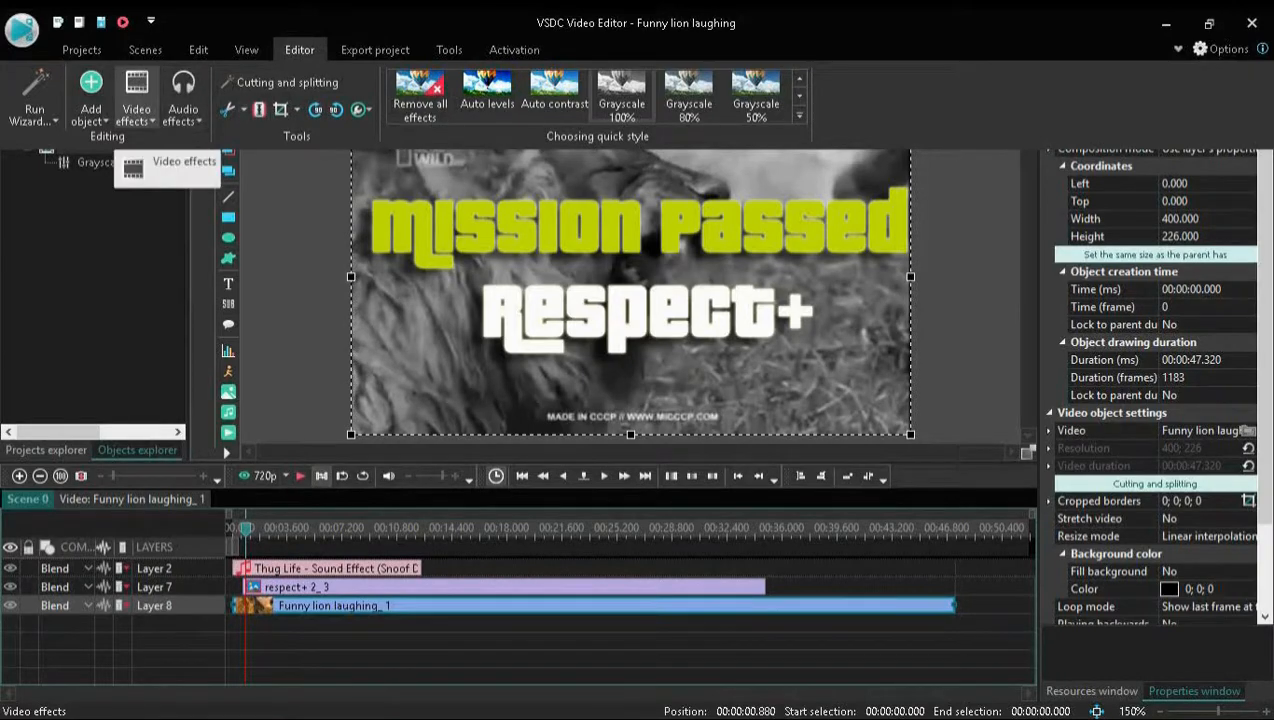
click(136, 110)
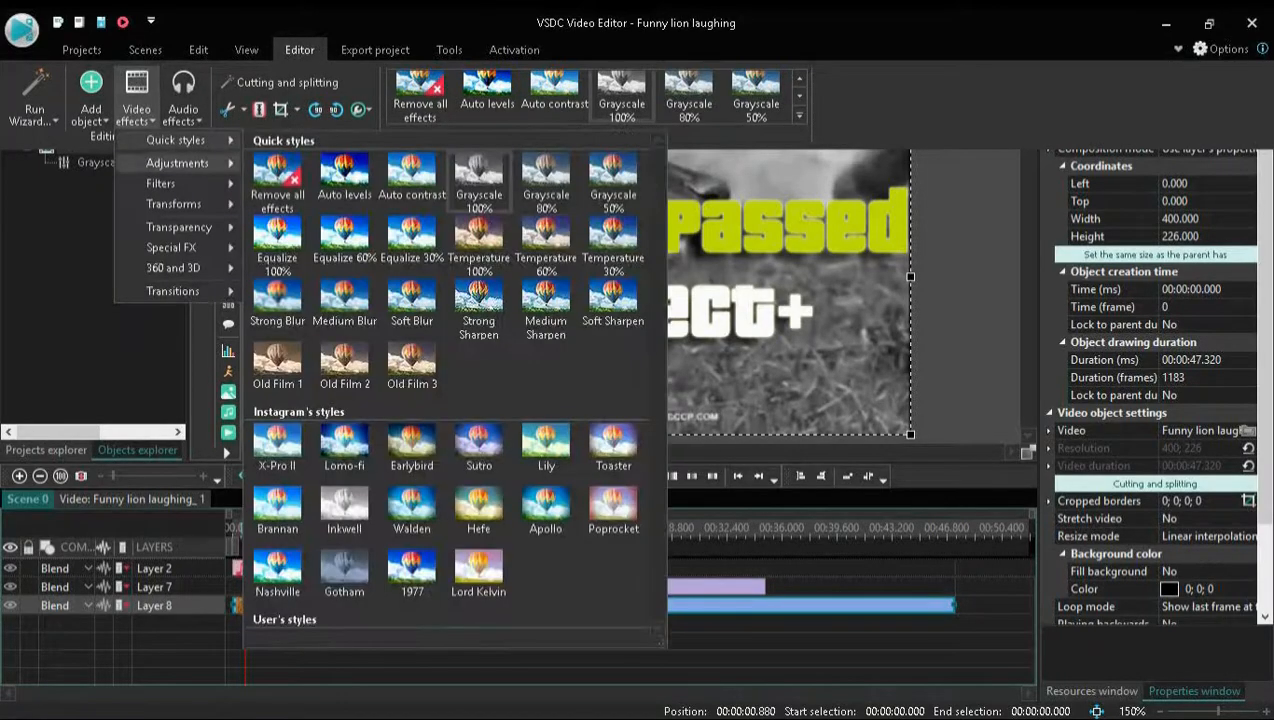
mouse_move(177, 163)
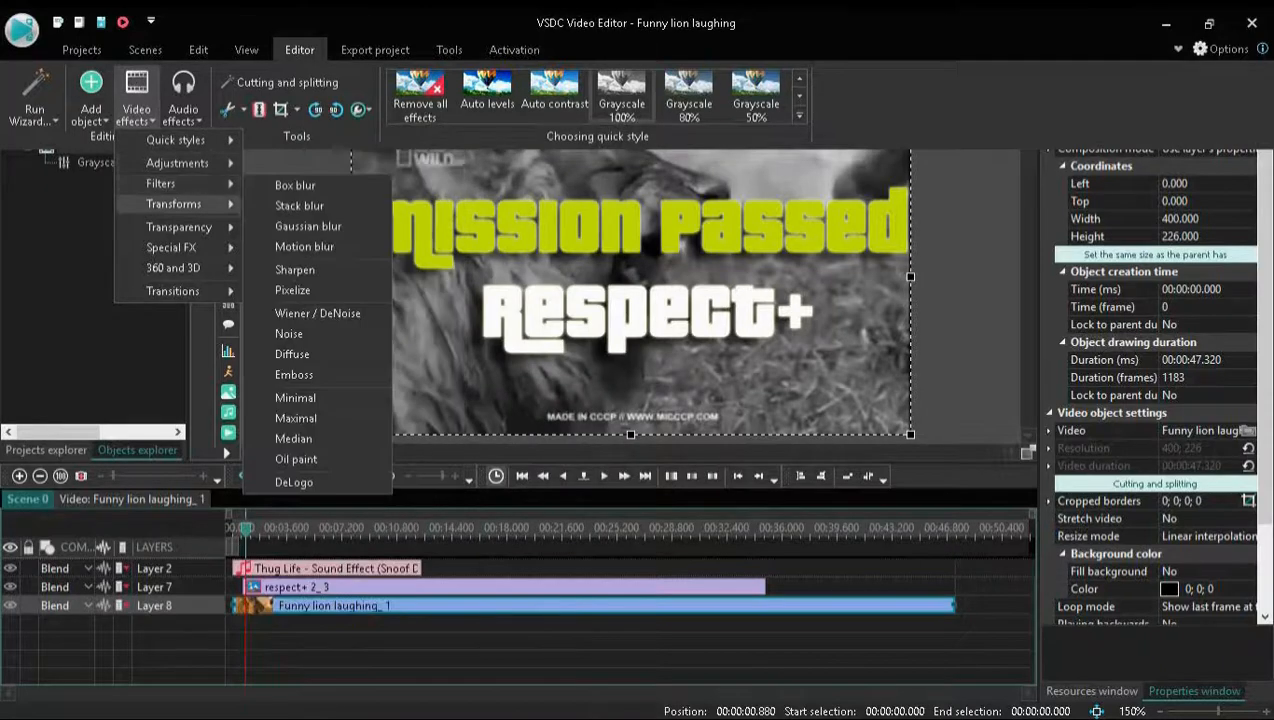
mouse_move(174, 204)
click(290, 348)
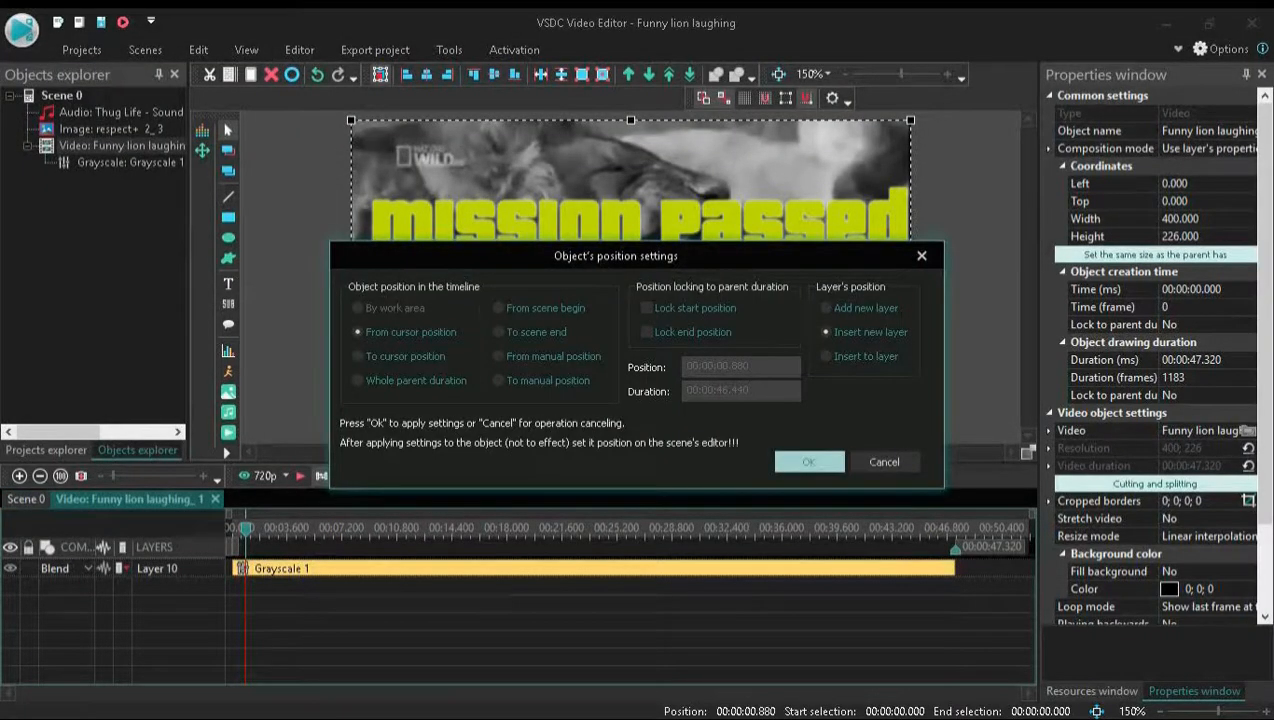
key(Return)
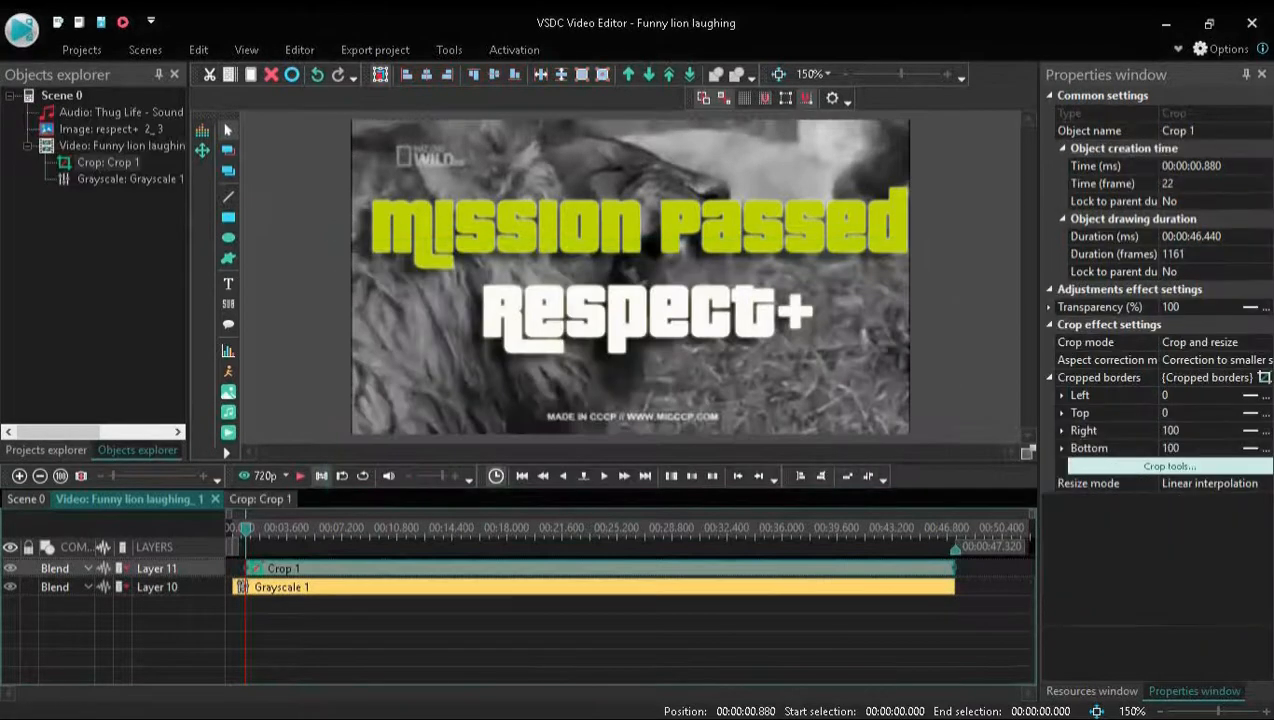
Crop the lion video to a right border of about 87.25 and a bottom border of about 81.86, and apply the effect
click(1169, 466)
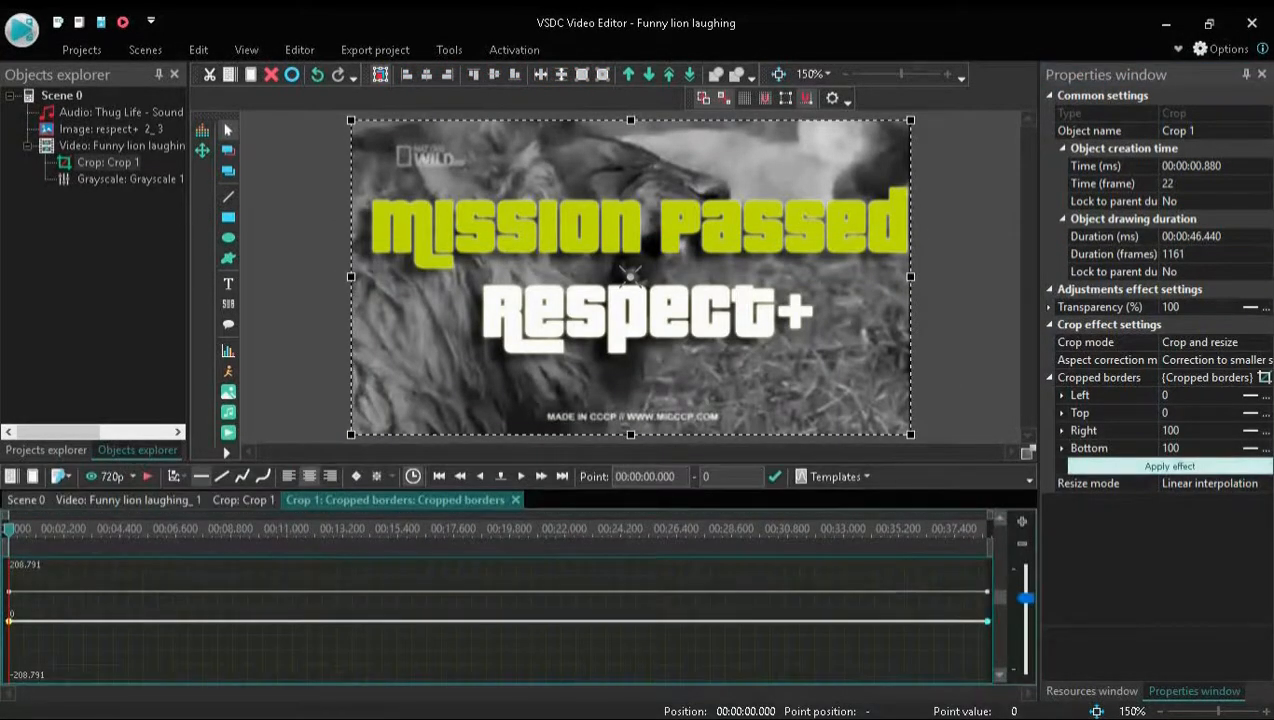
drag(630, 272, 594, 248)
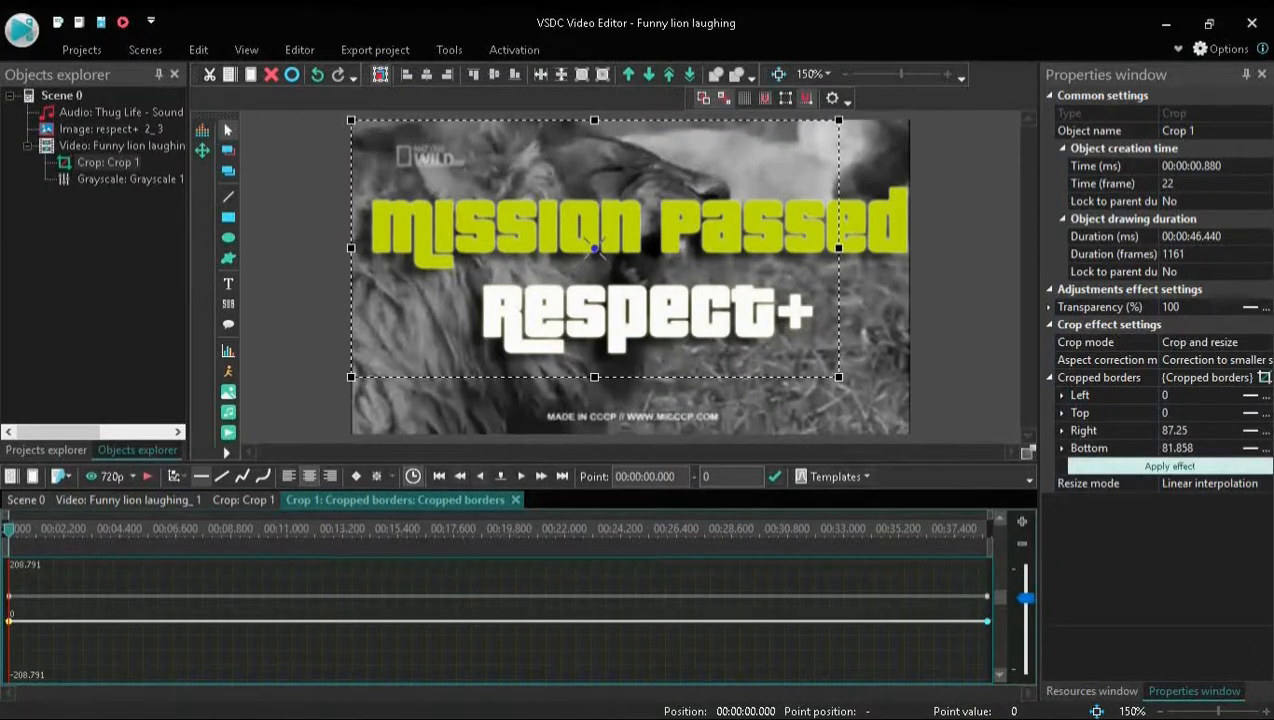
click(1169, 466)
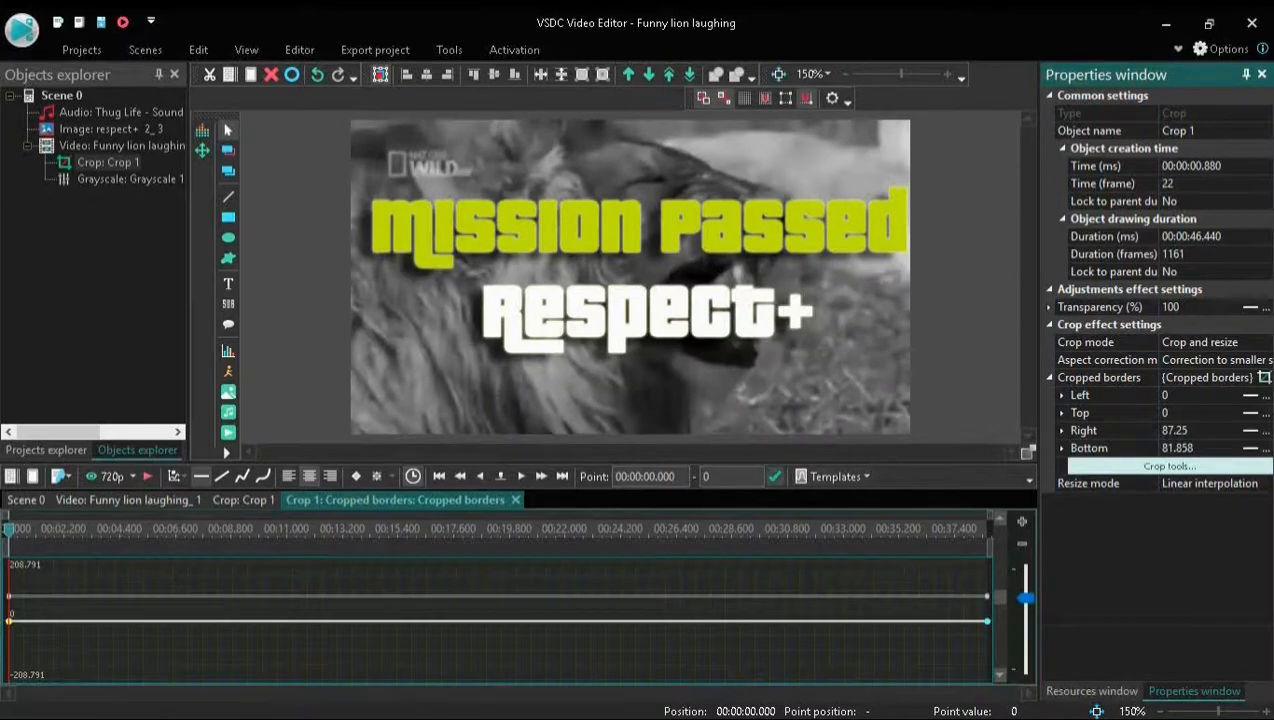
click(515, 500)
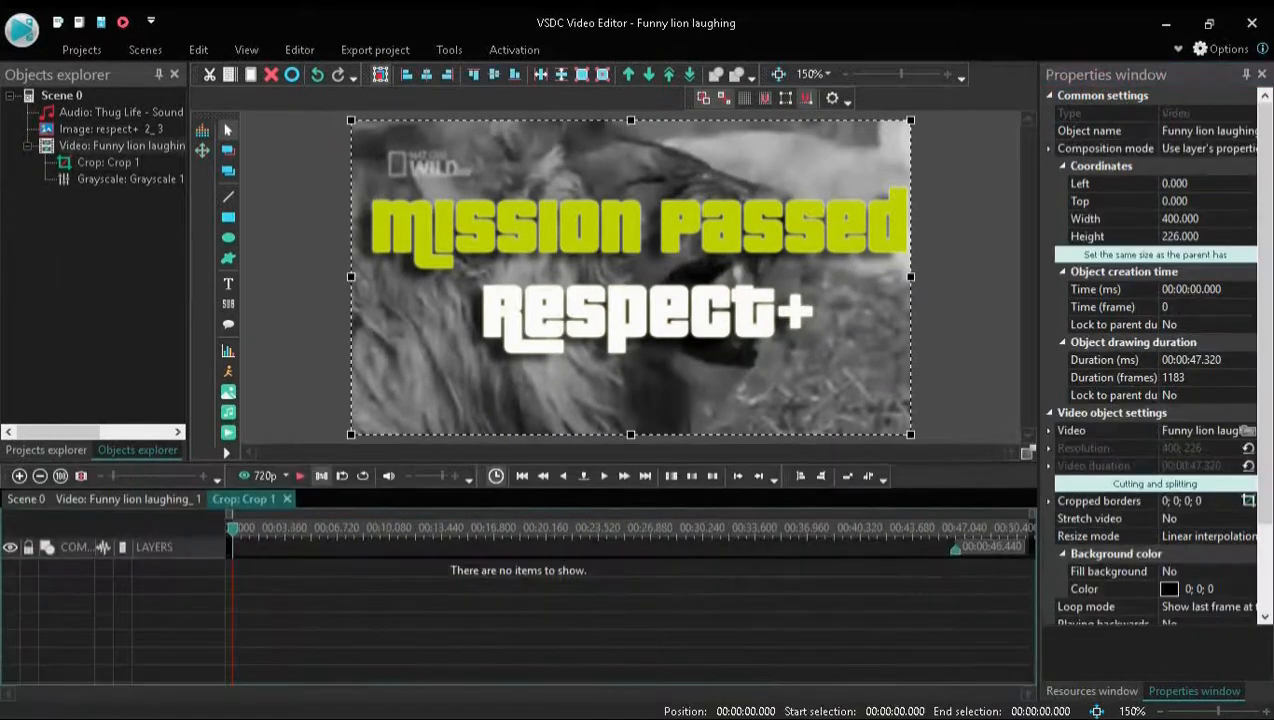
Shorten the Crop effect on the lion video to about 8.08 s and return to the Scene 0 timeline
click(128, 499)
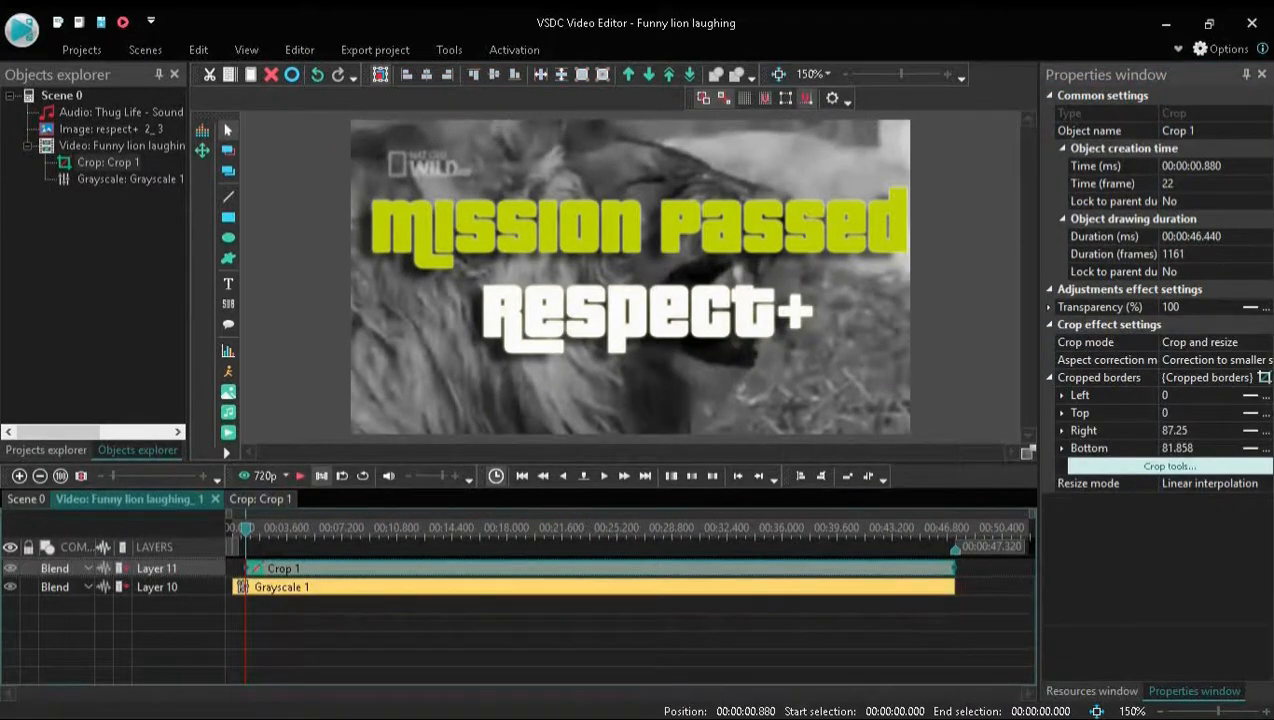
drag(955, 568, 430, 568)
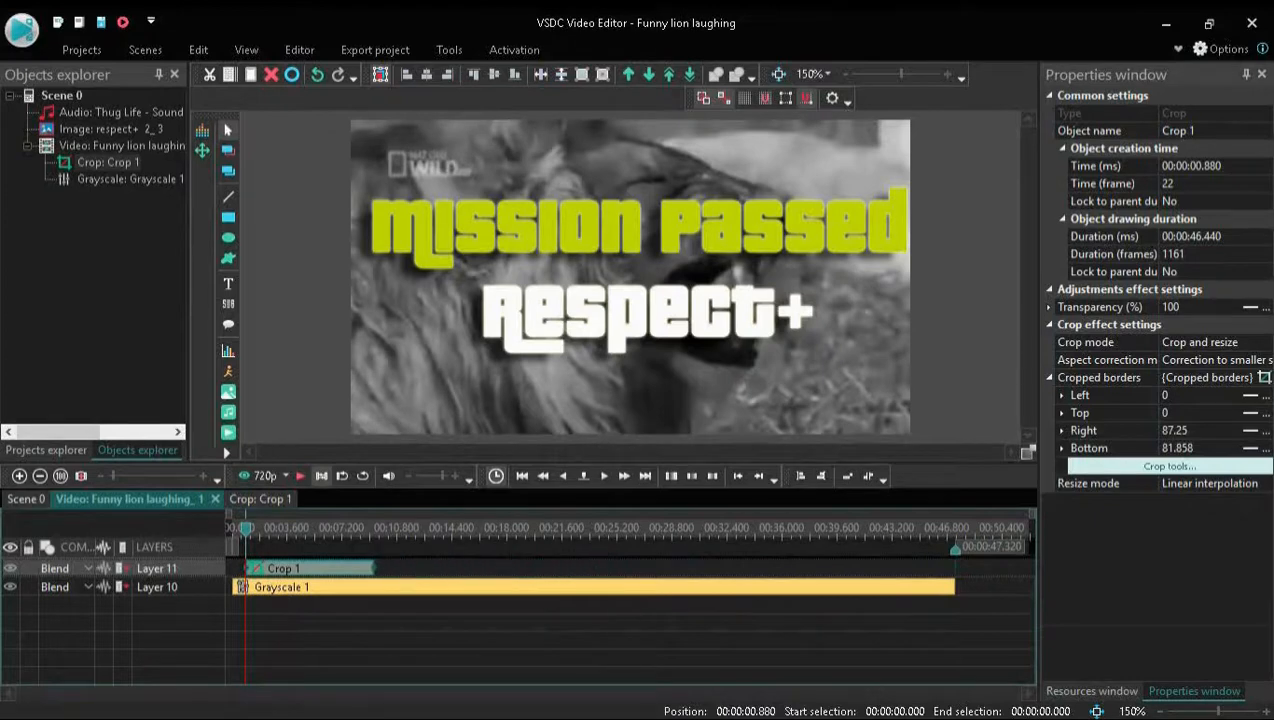
click(26, 499)
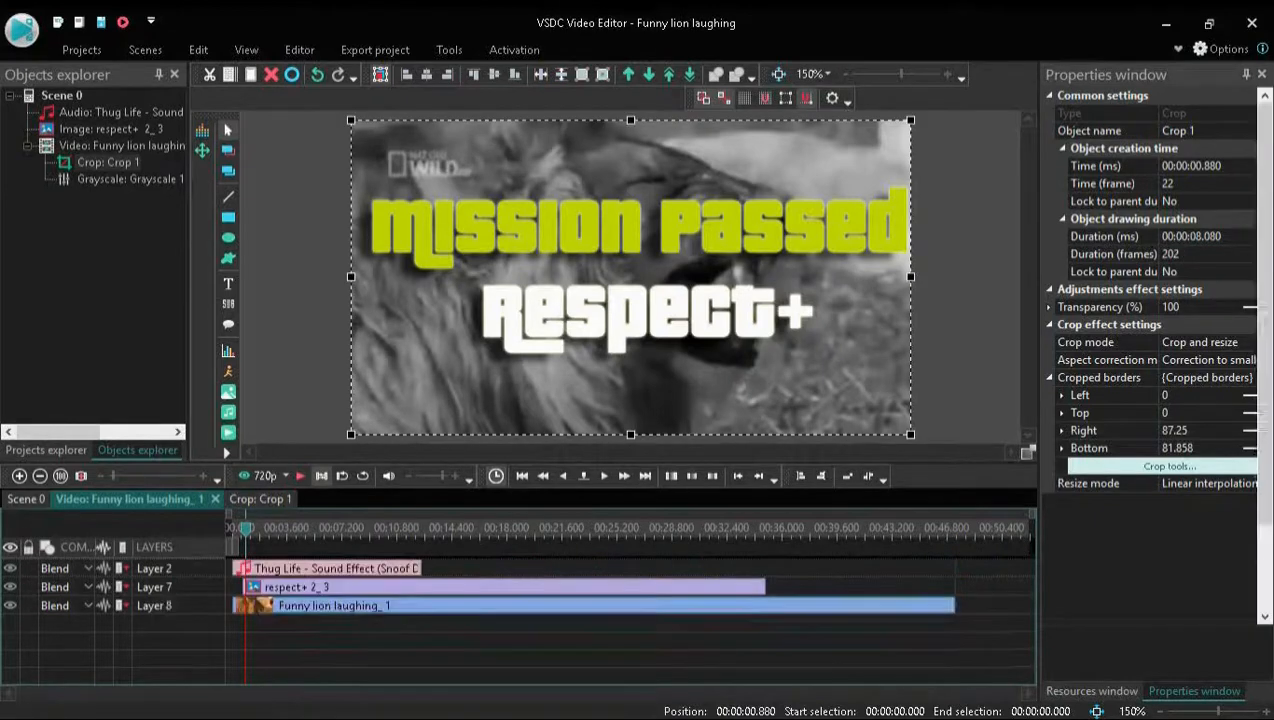
Play the scene to 12.2 s and add a text object about 130 by 44 pixels from there, below the Respect+ lettering
click(301, 476)
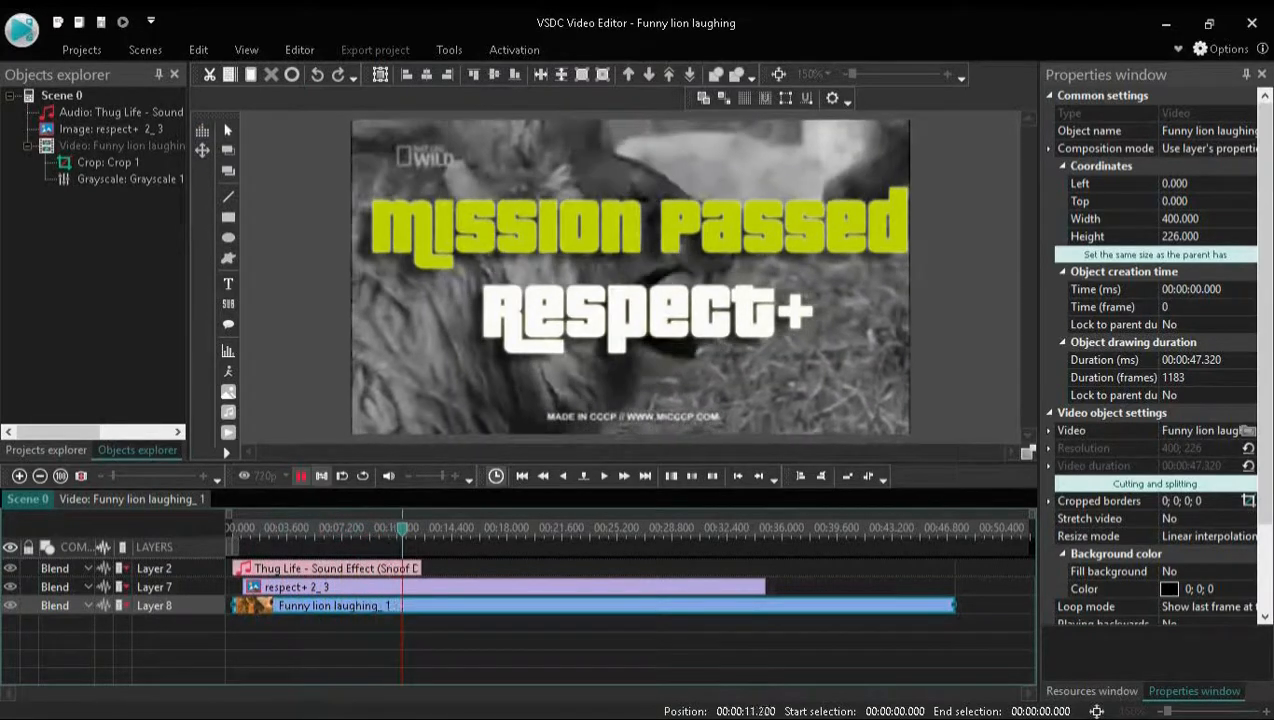
key(space)
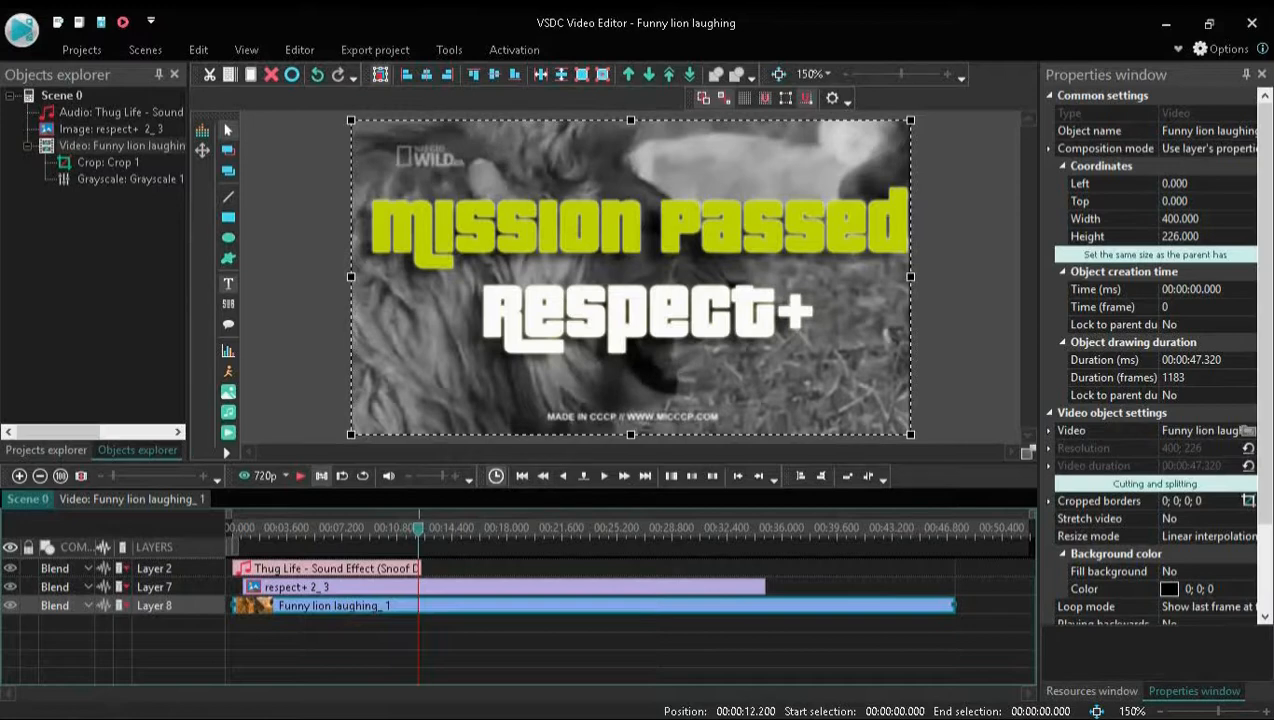
click(228, 283)
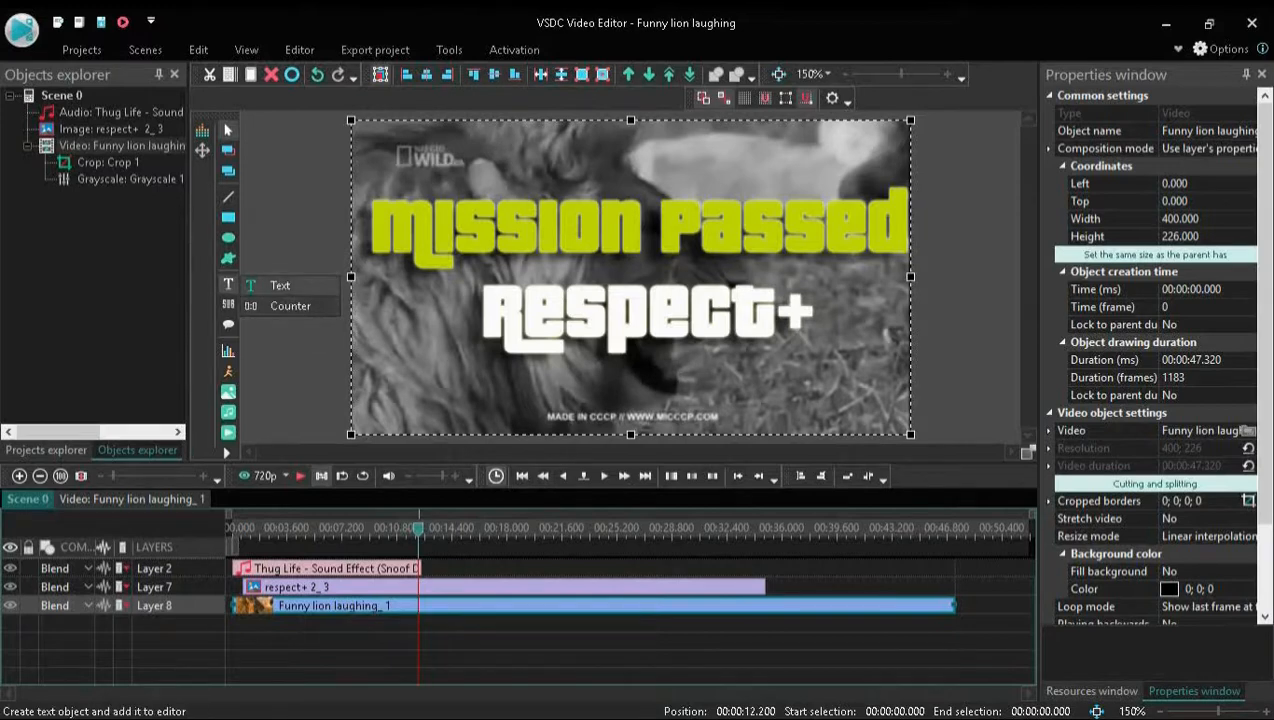
click(285, 283)
click(808, 461)
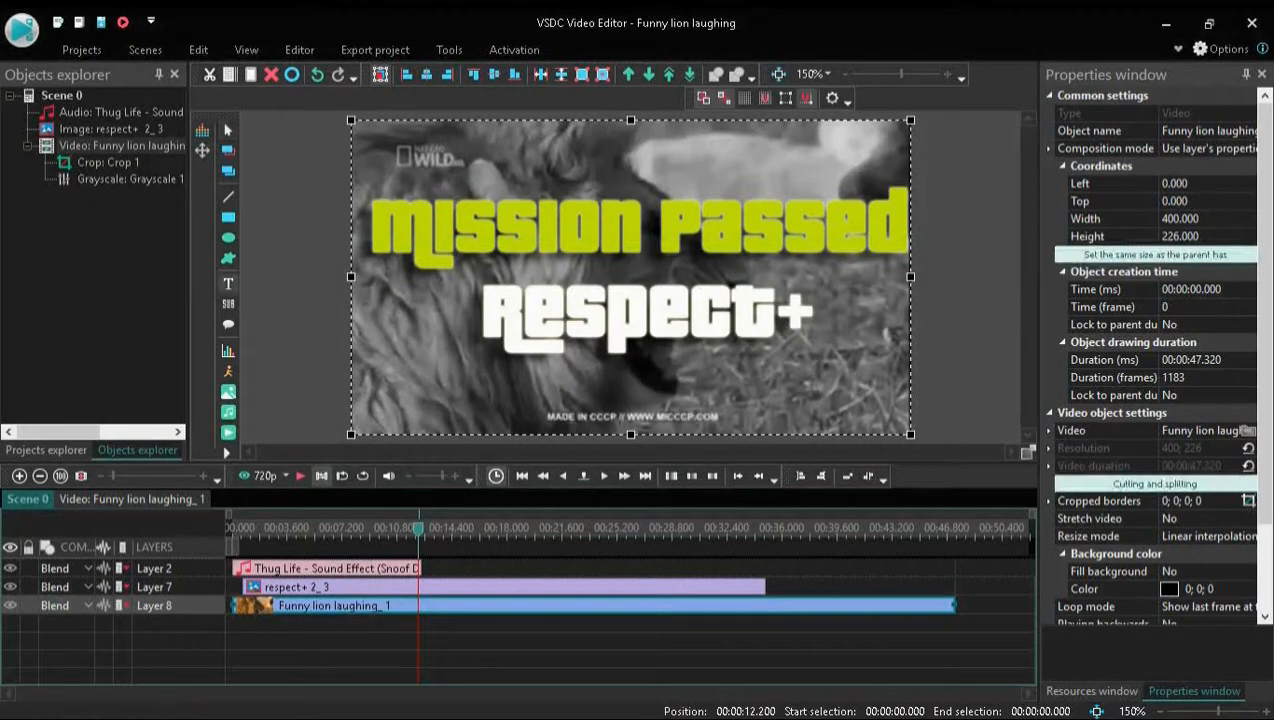
drag(422, 356, 603, 416)
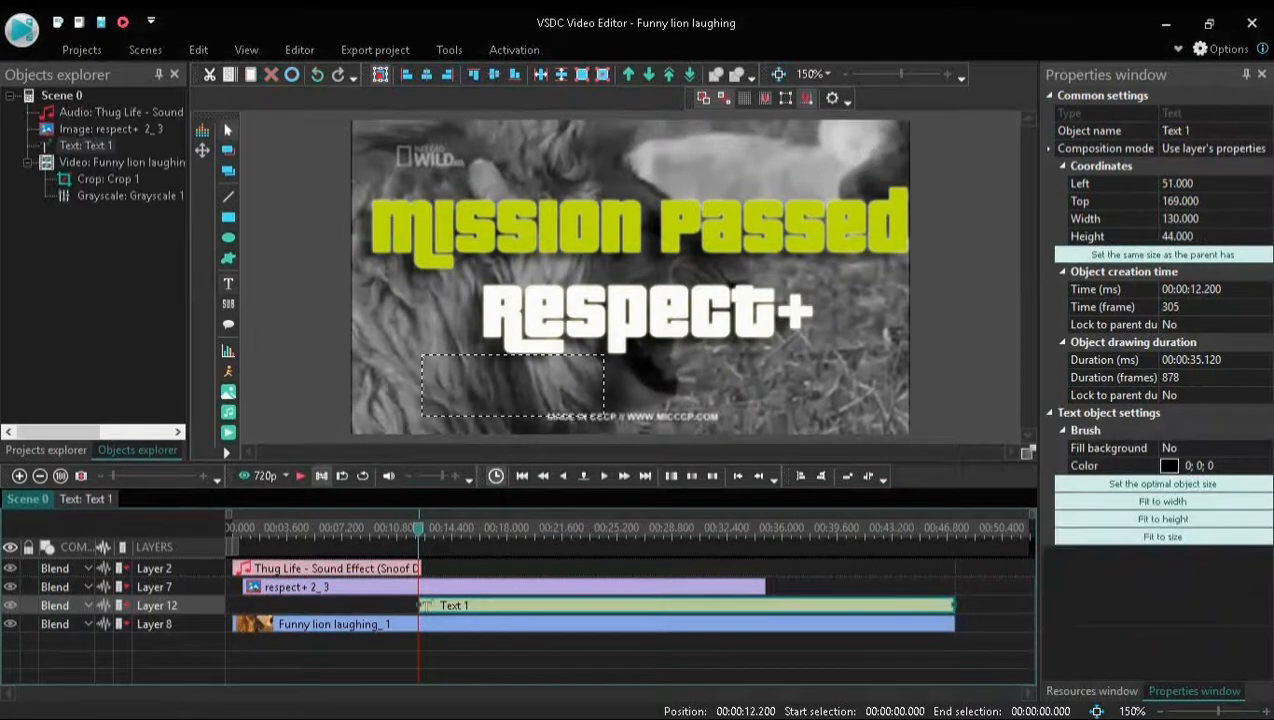
Try entering sample text beginning with "he" in the text object and erase it
text(heko)
key(BackSpace)
key(BackSpace)
text(ll)
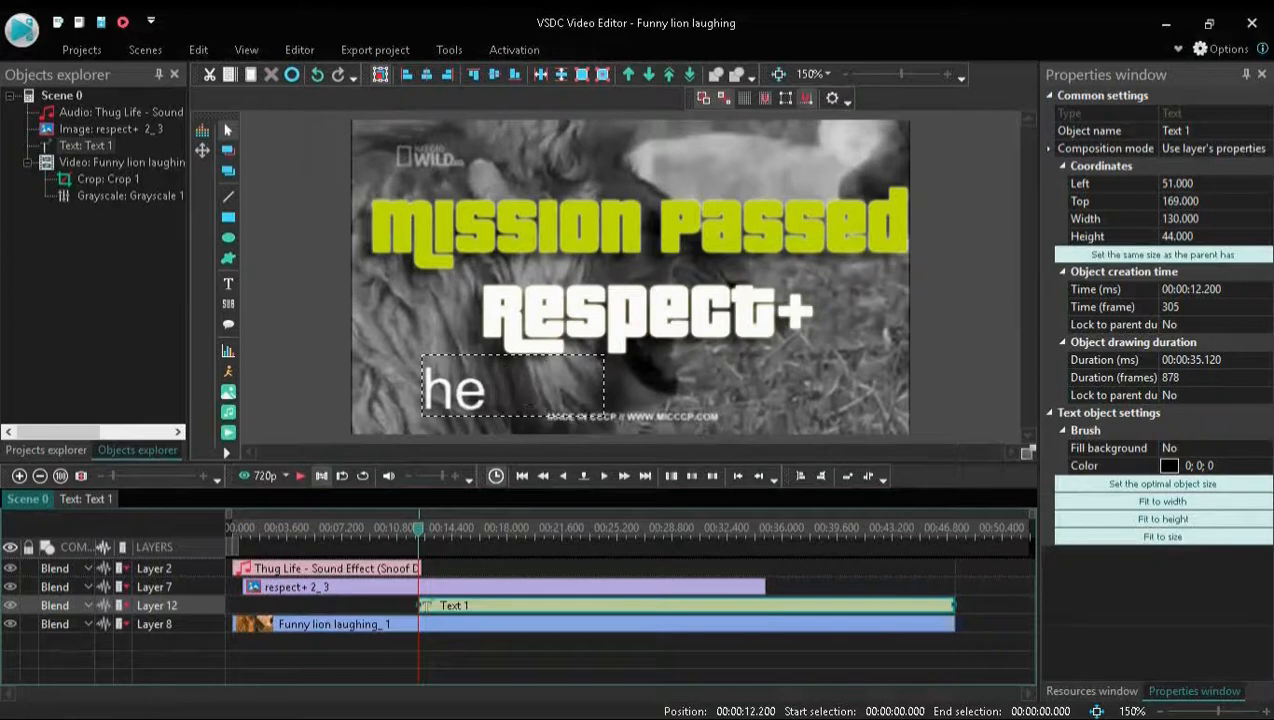
key(BackSpace)
key(BackSpace)
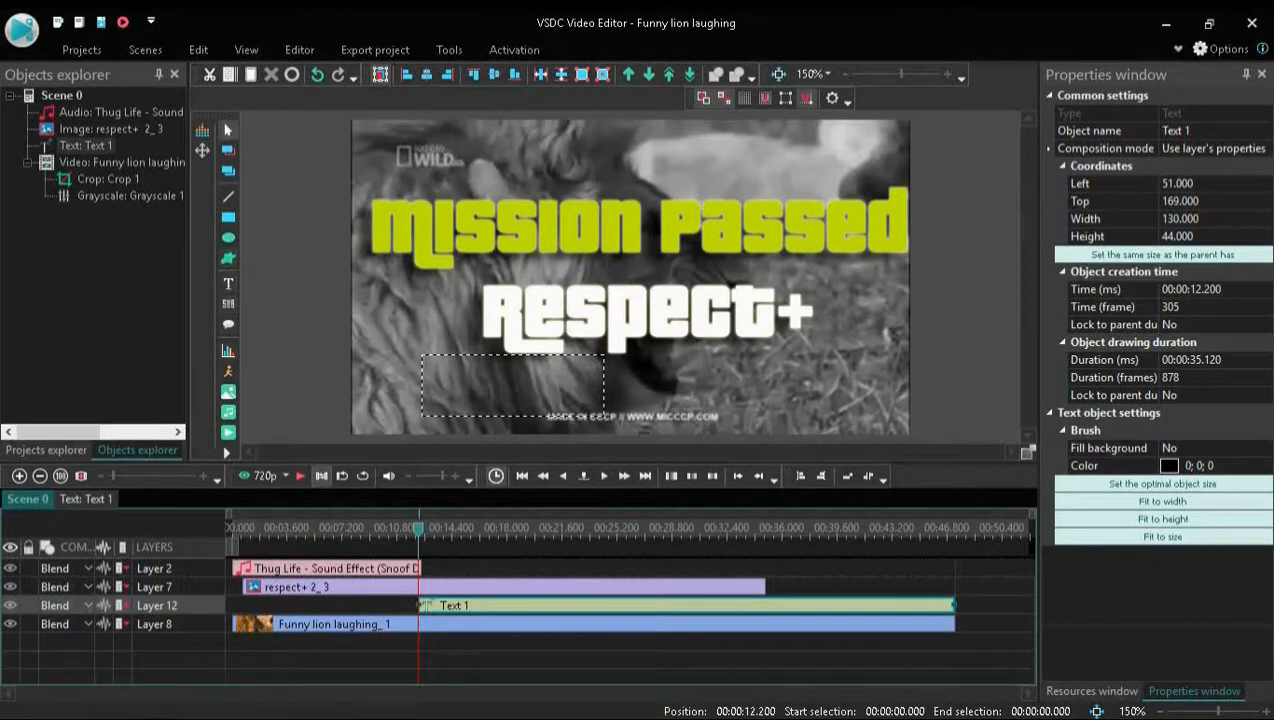
Delete the empty text object from Layer 12 of the timeline
click(300, 340)
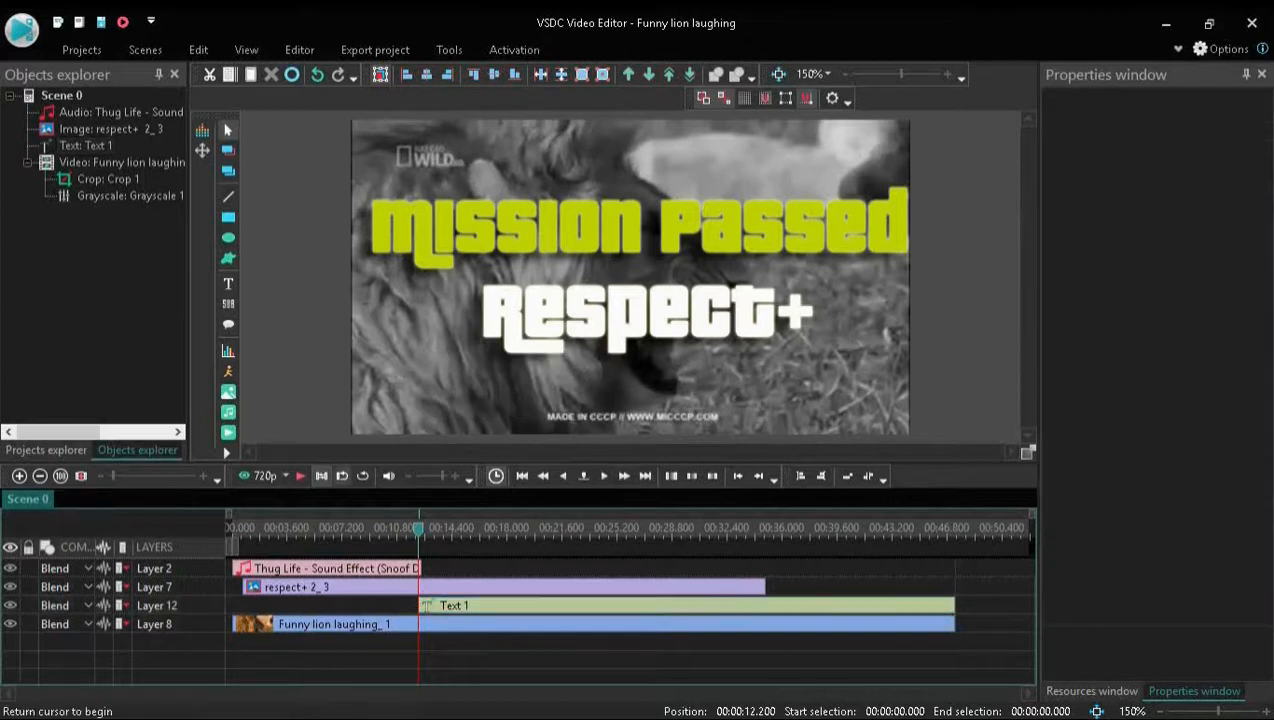
click(500, 605)
key(Delete)
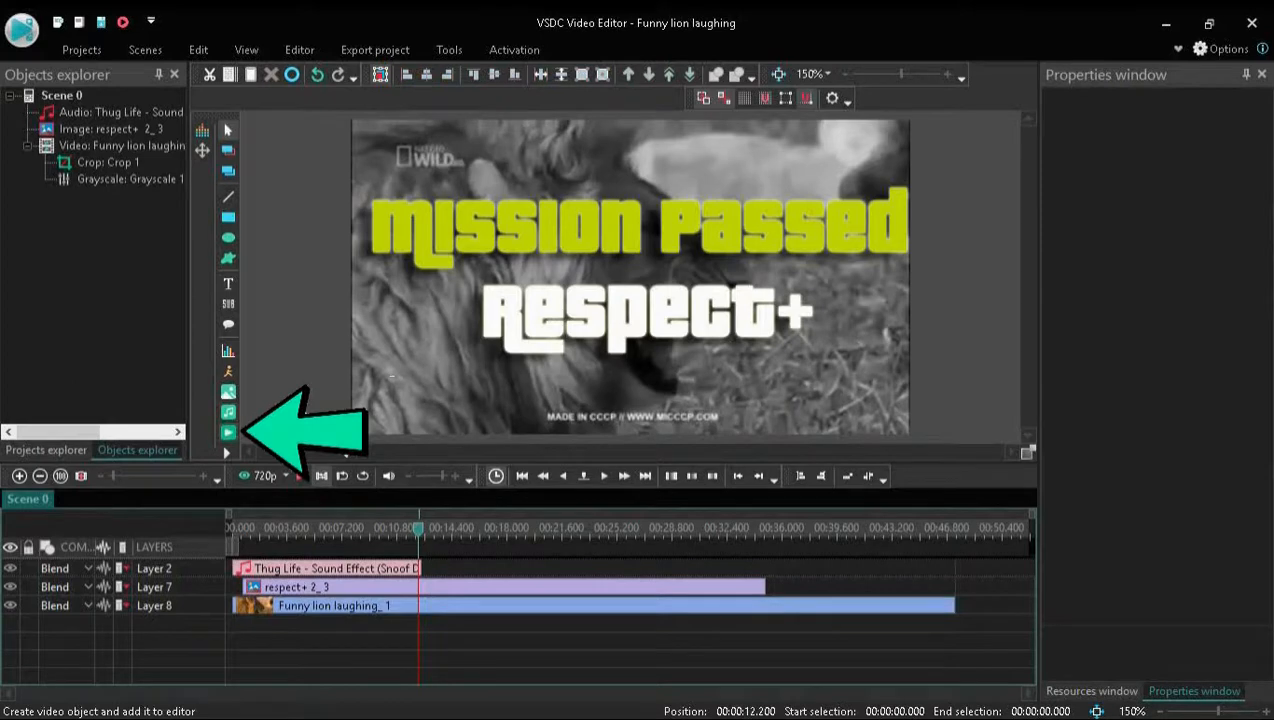
Add the video "Approximately 10 Hours Later... SpongeBob Time Card #100.mp4" from the intros folder on a new layer, starting at the cursor position
click(228, 432)
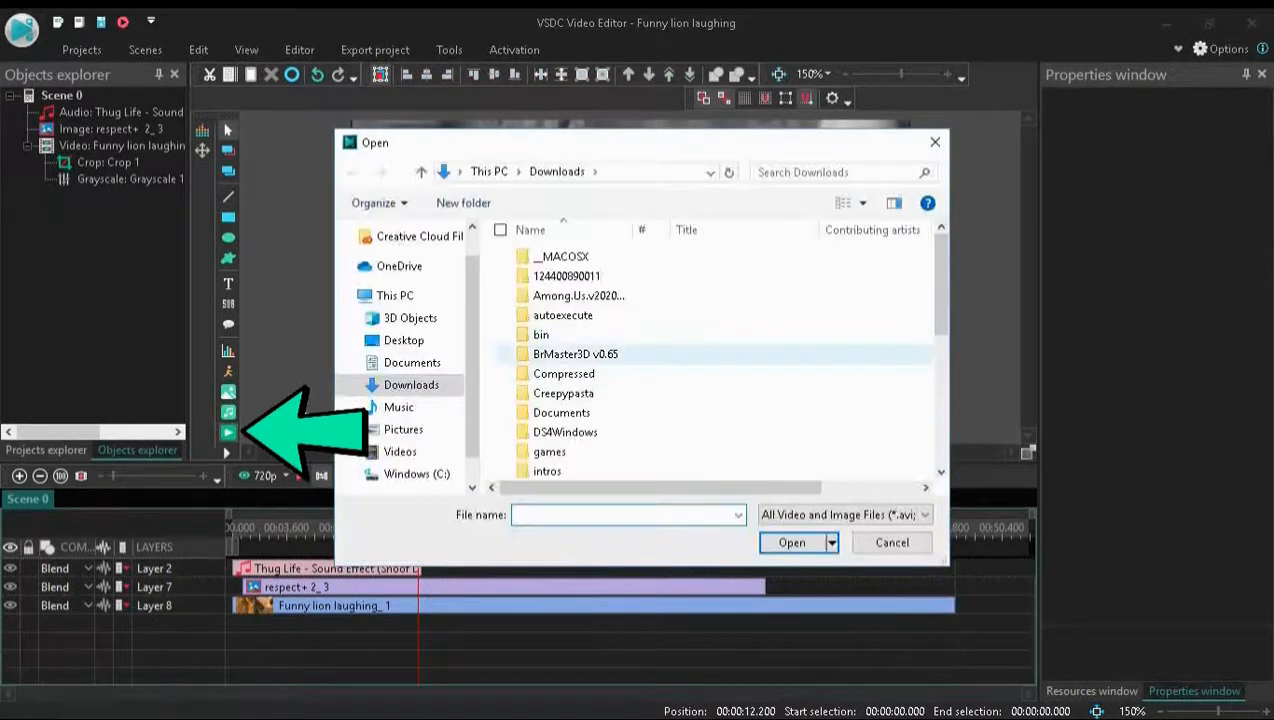
double_click(547, 471)
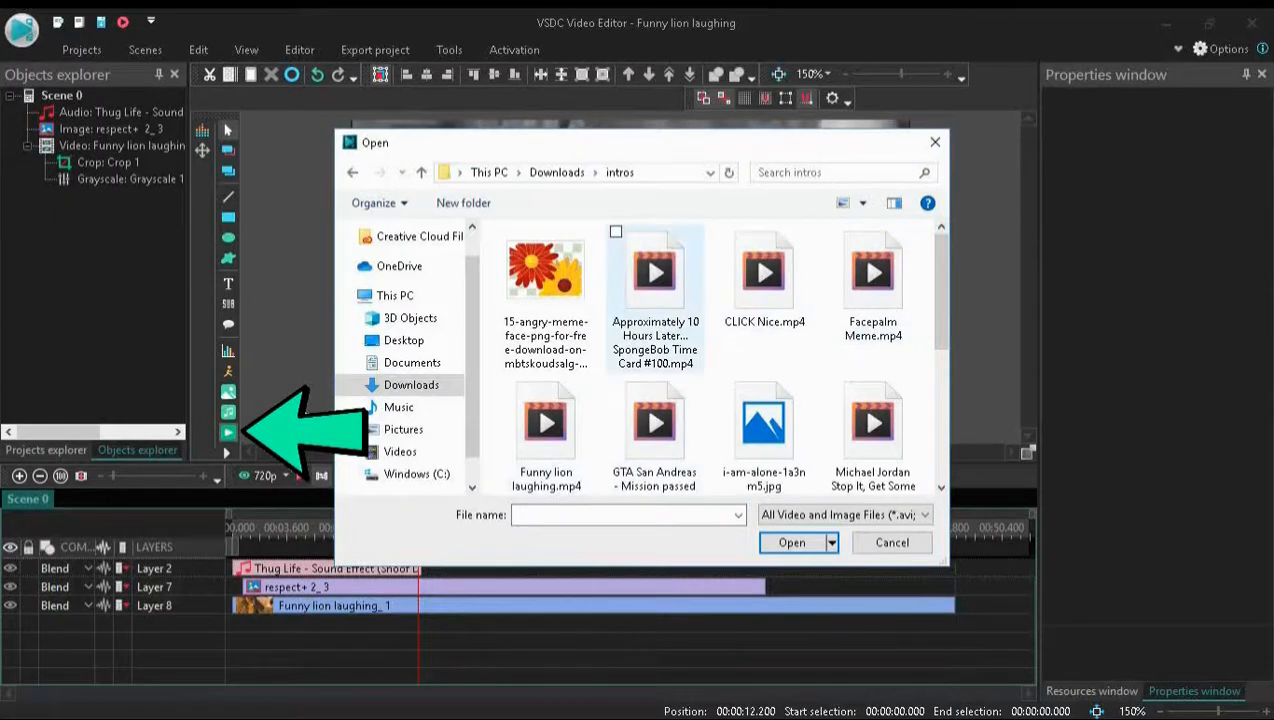
double_click(654, 290)
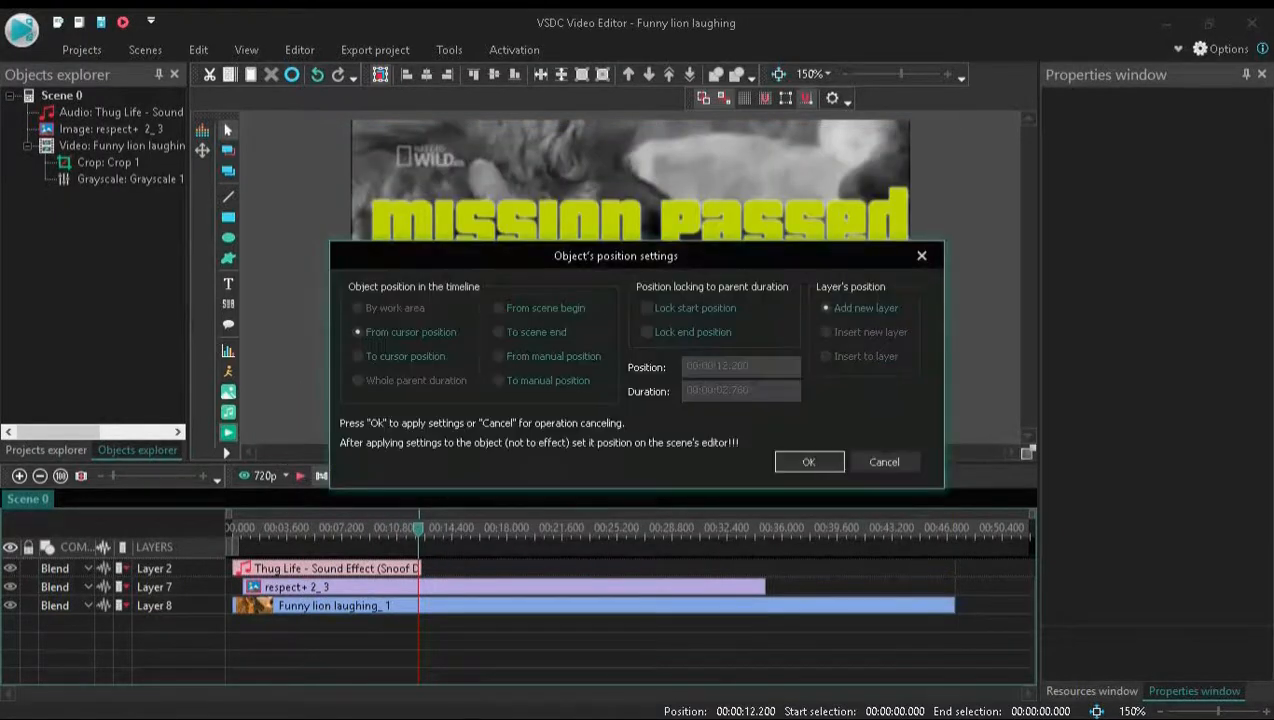
click(807, 460)
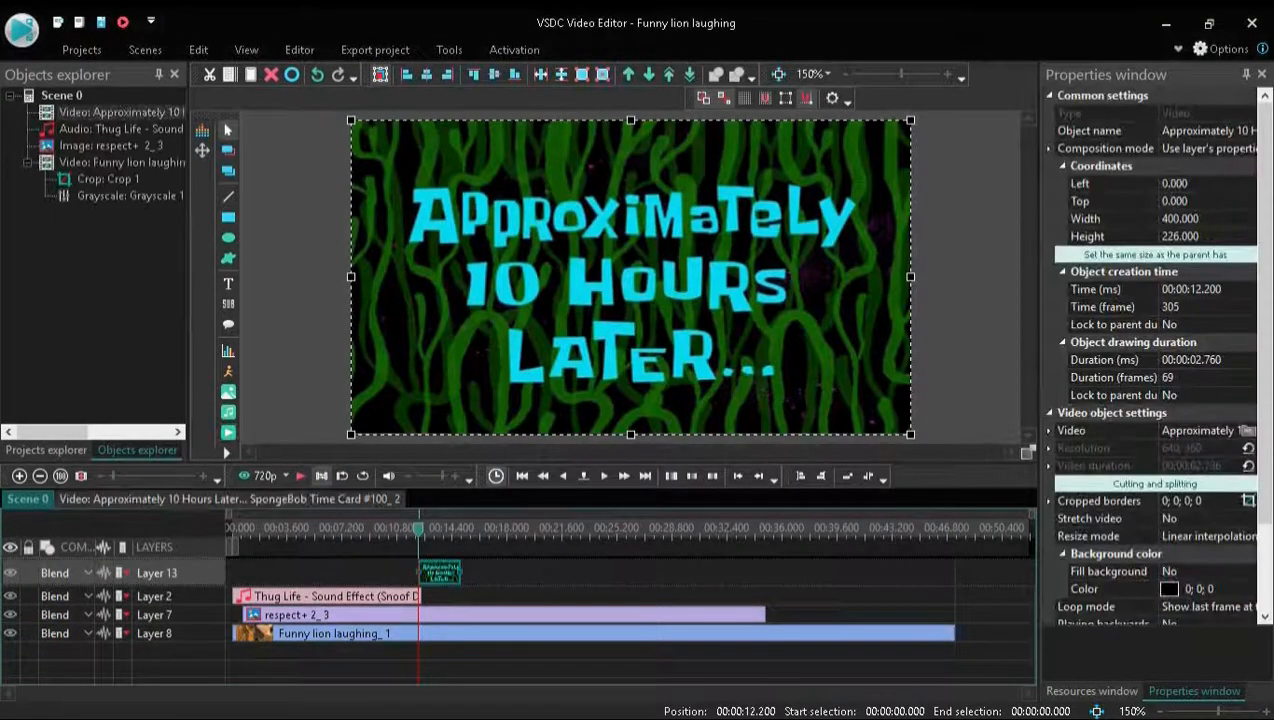
Shorten the Thug Life sound on Layer 2 and move the time card video directly after it, starting at 3.88 s
drag(440, 573, 288, 568)
click(362, 568)
drag(443, 568, 318, 568)
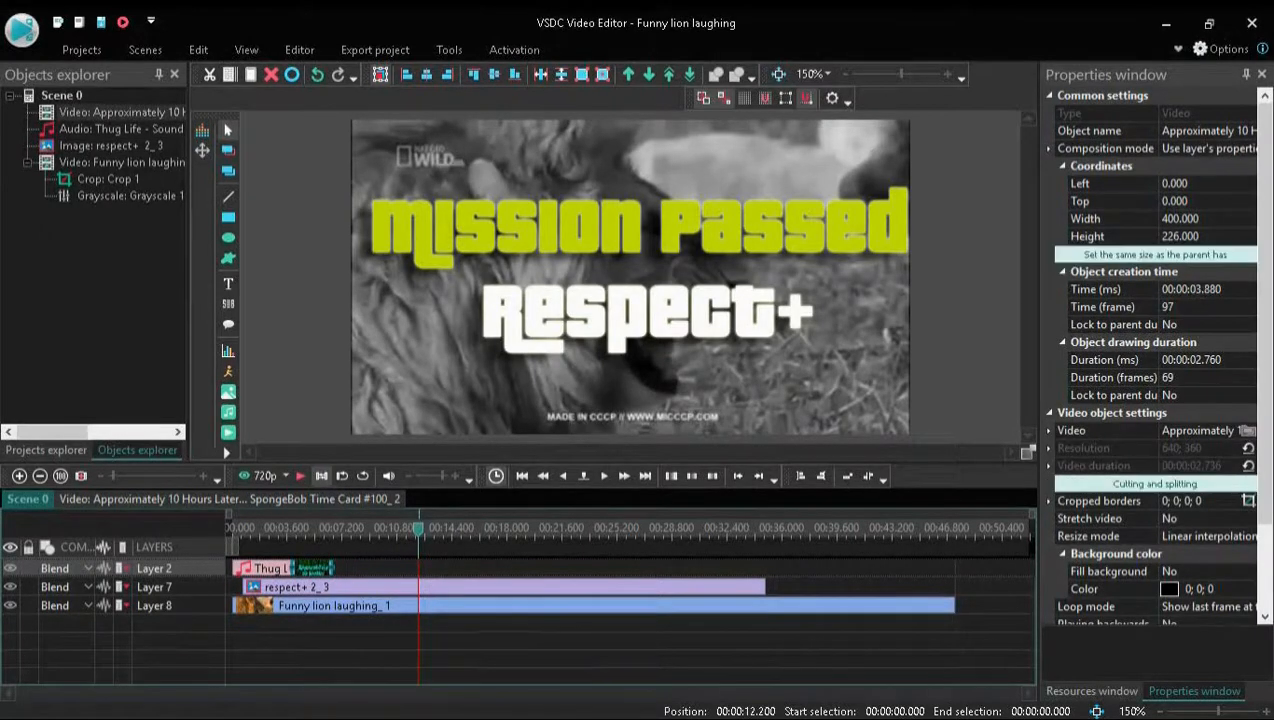
Shorten the respect+ image on Layer 7 to 9.88 s at the playback position and preview the rest of the scene
click(300, 476)
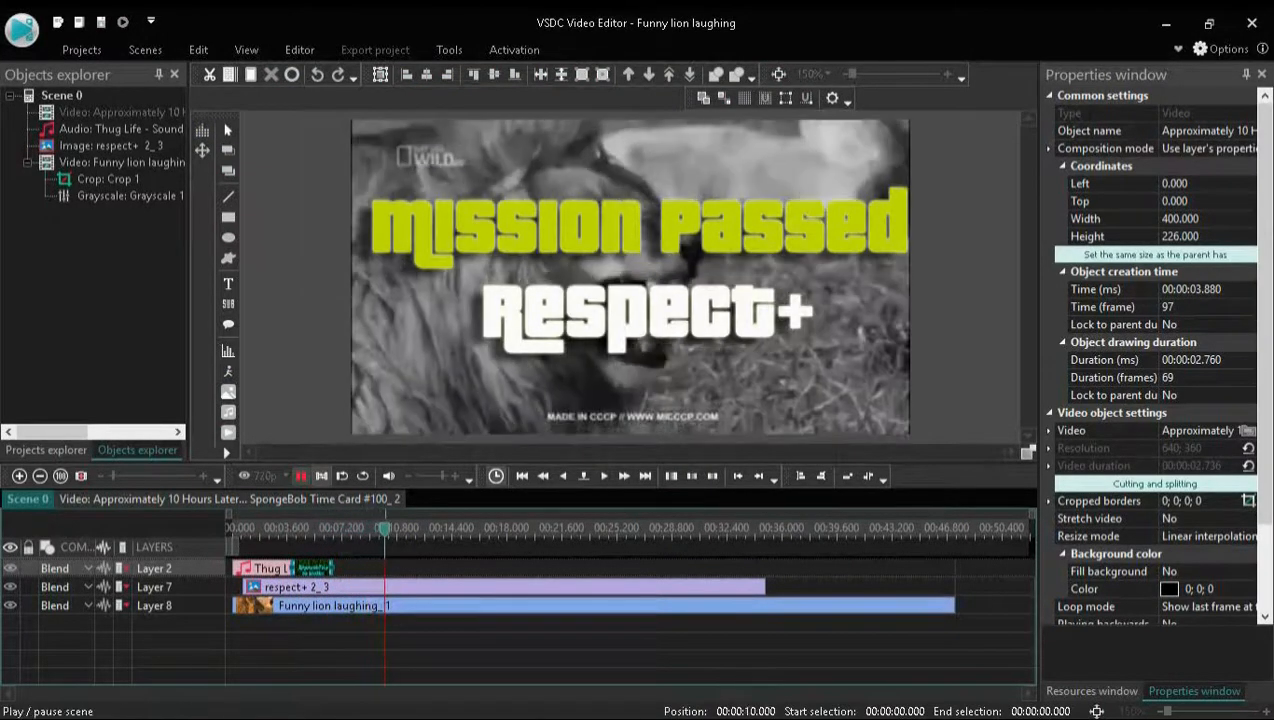
key(space)
drag(765, 587, 393, 587)
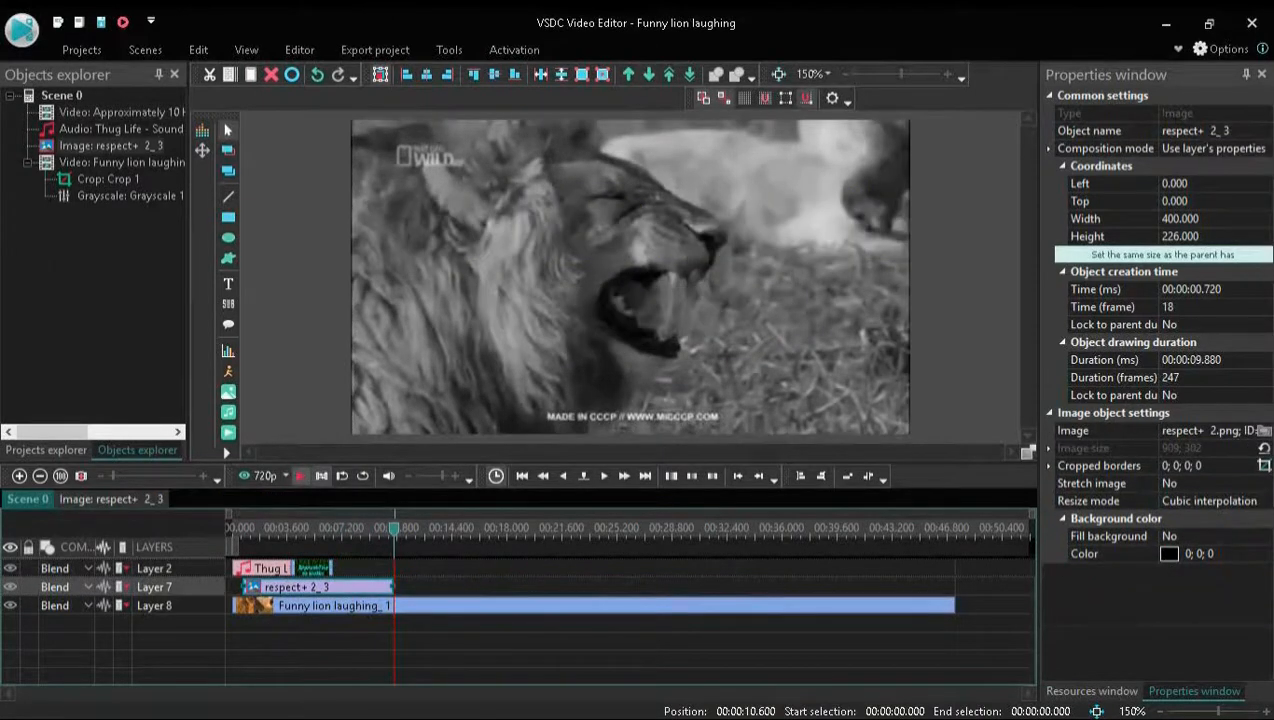
key(space)
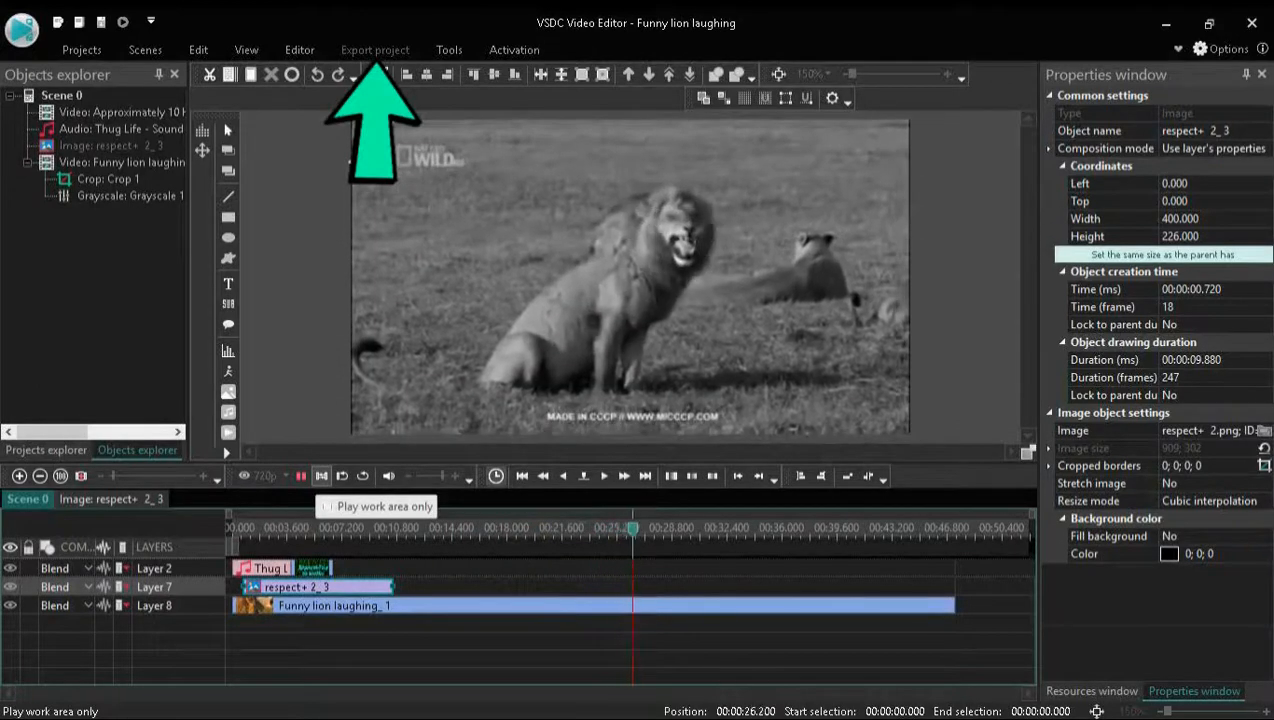
click(301, 476)
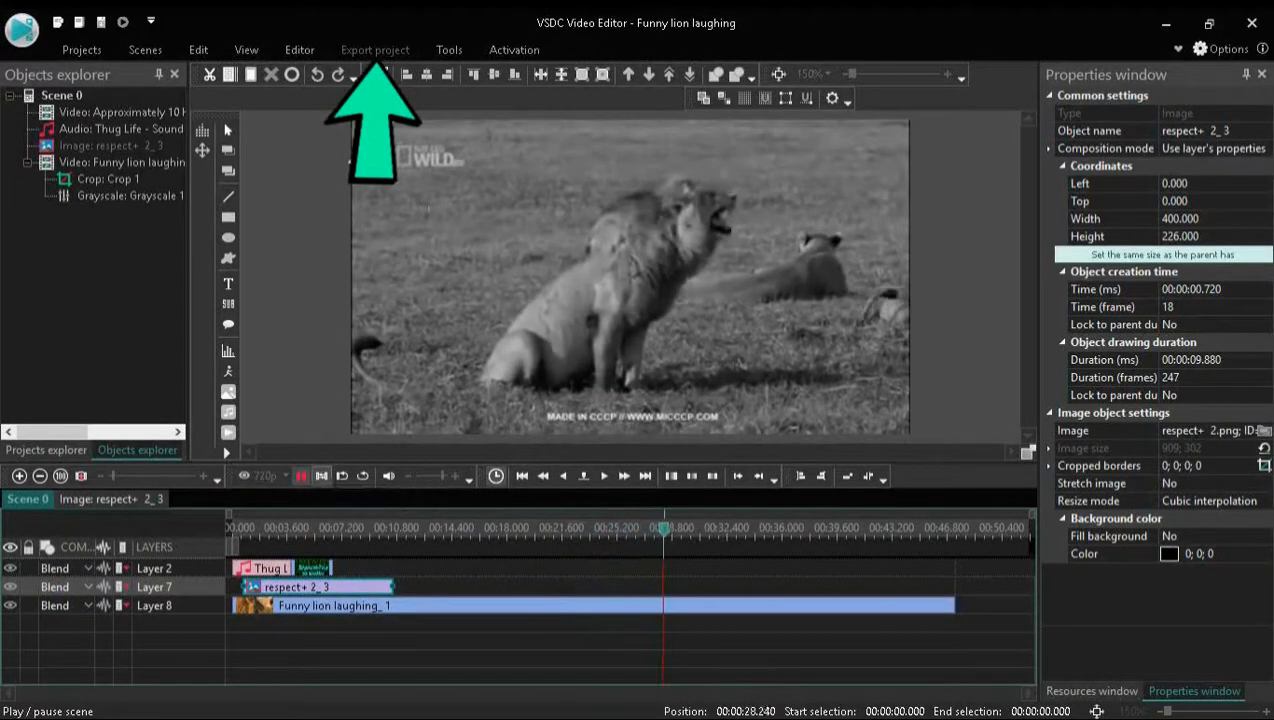
Export the project for PC as Funny lion laughing.avi using the High Quality MPEG4 profile
click(375, 49)
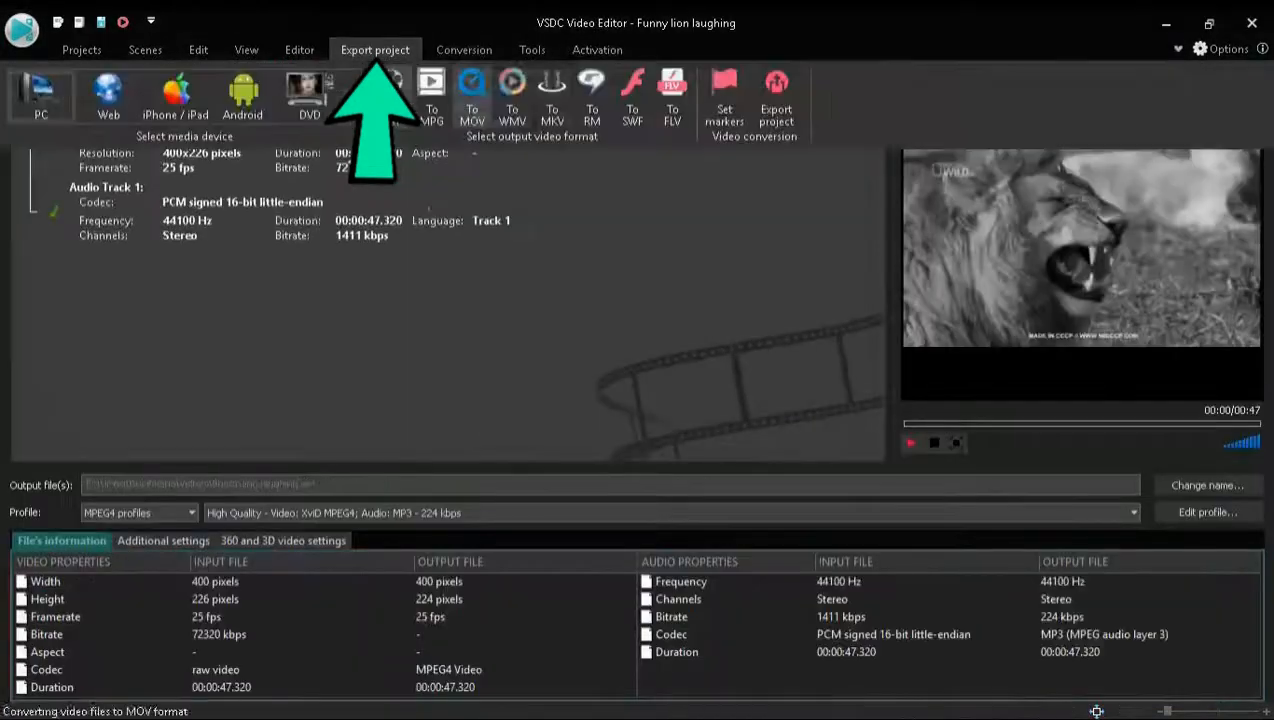
click(776, 95)
click(718, 607)
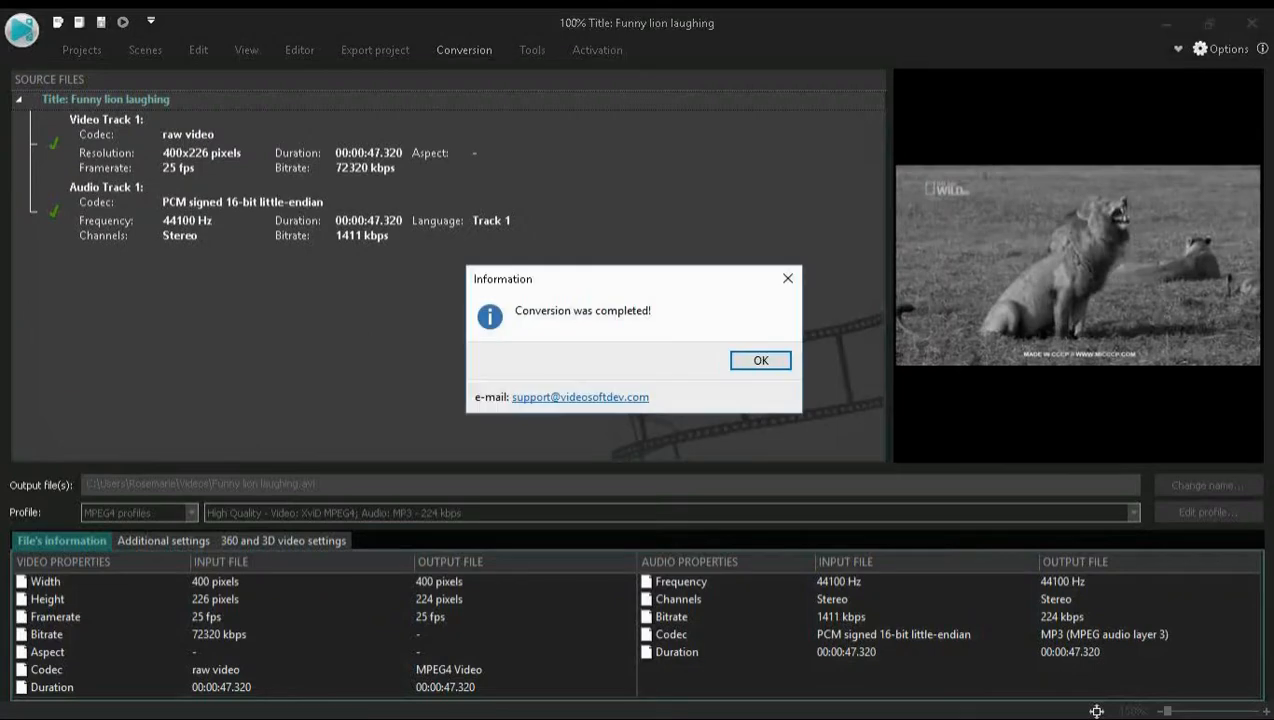
key(Return)
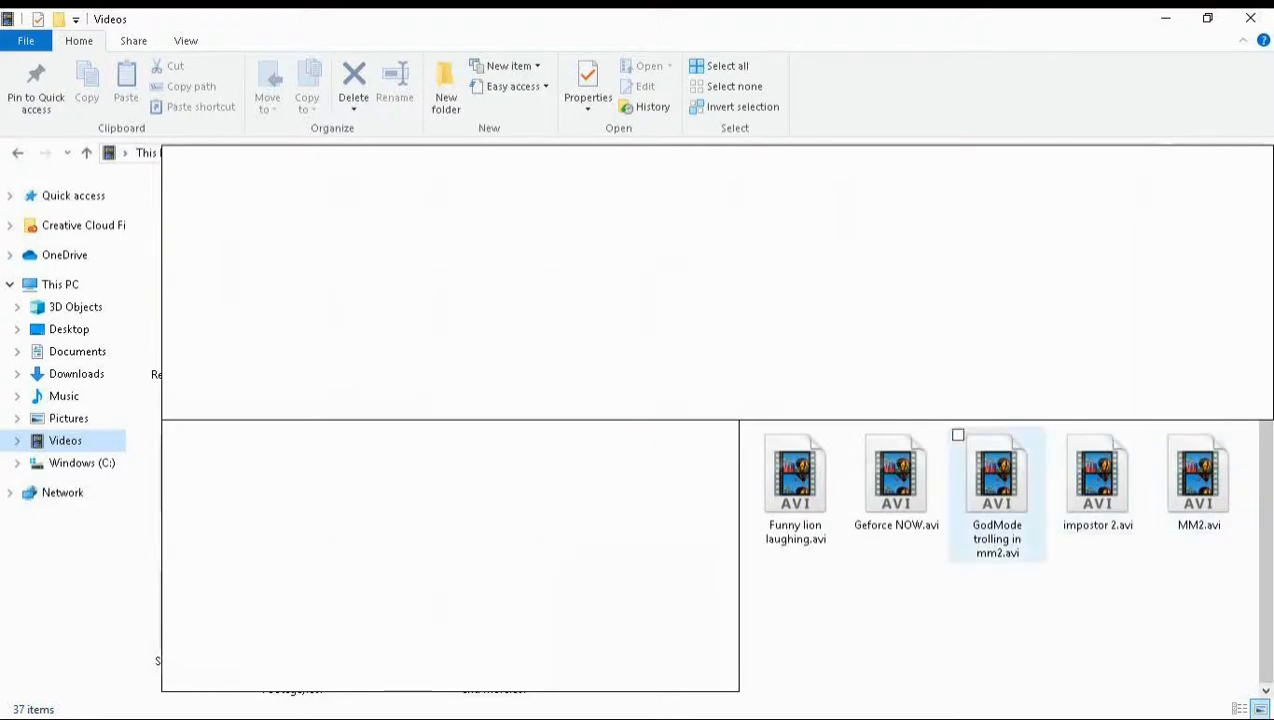
Locate the exported Funny lion laughing.avi in the Videos folder and switch back to VSDC Video Editor
drag(795, 492, 778, 535)
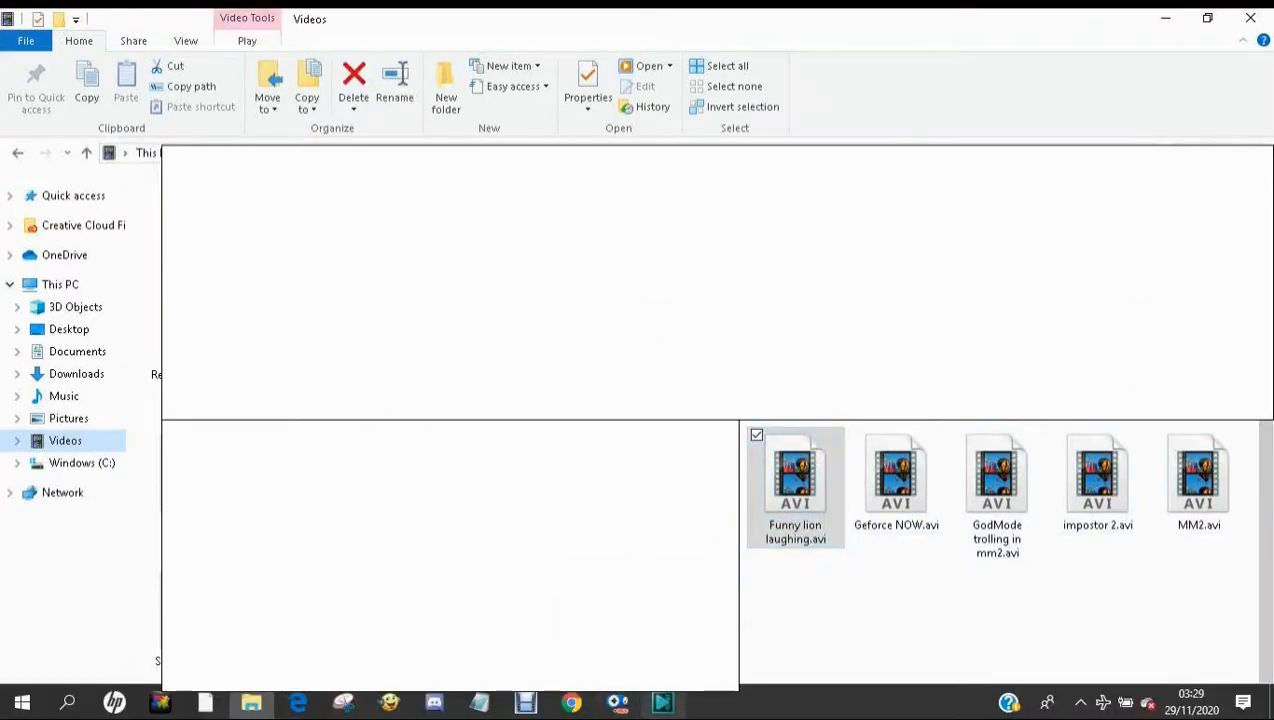
click(663, 703)
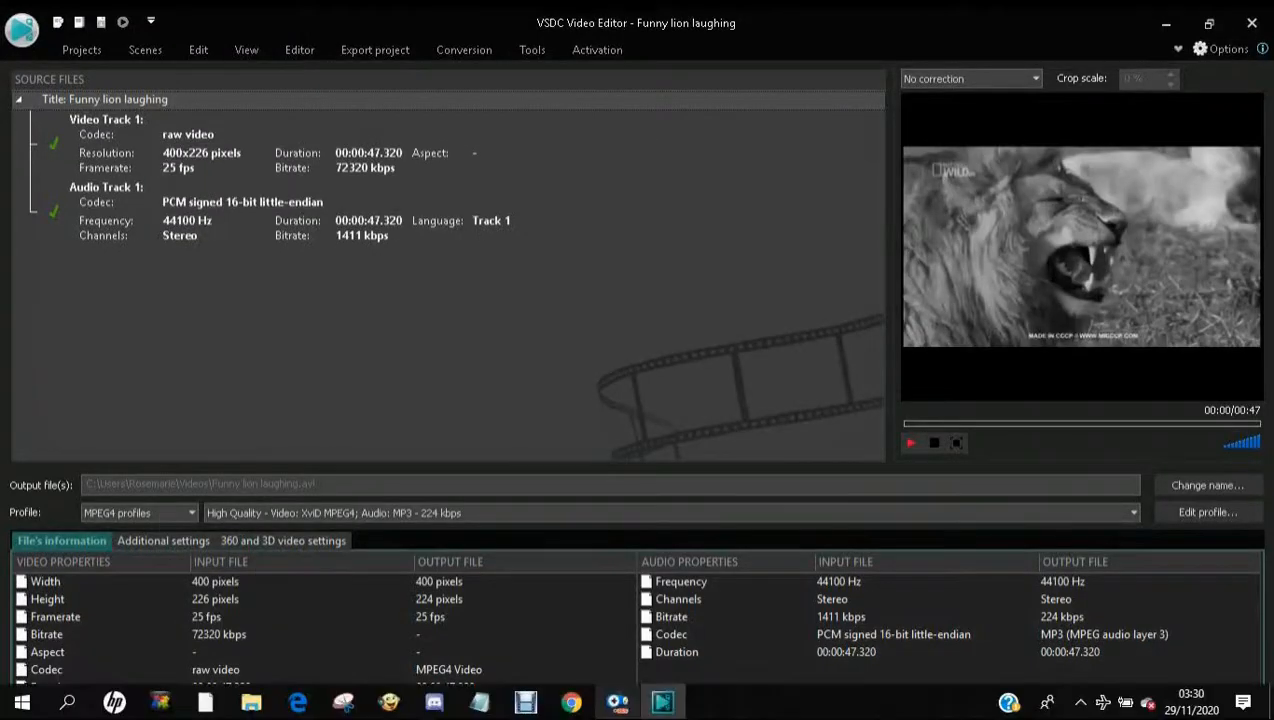
click(619, 702)
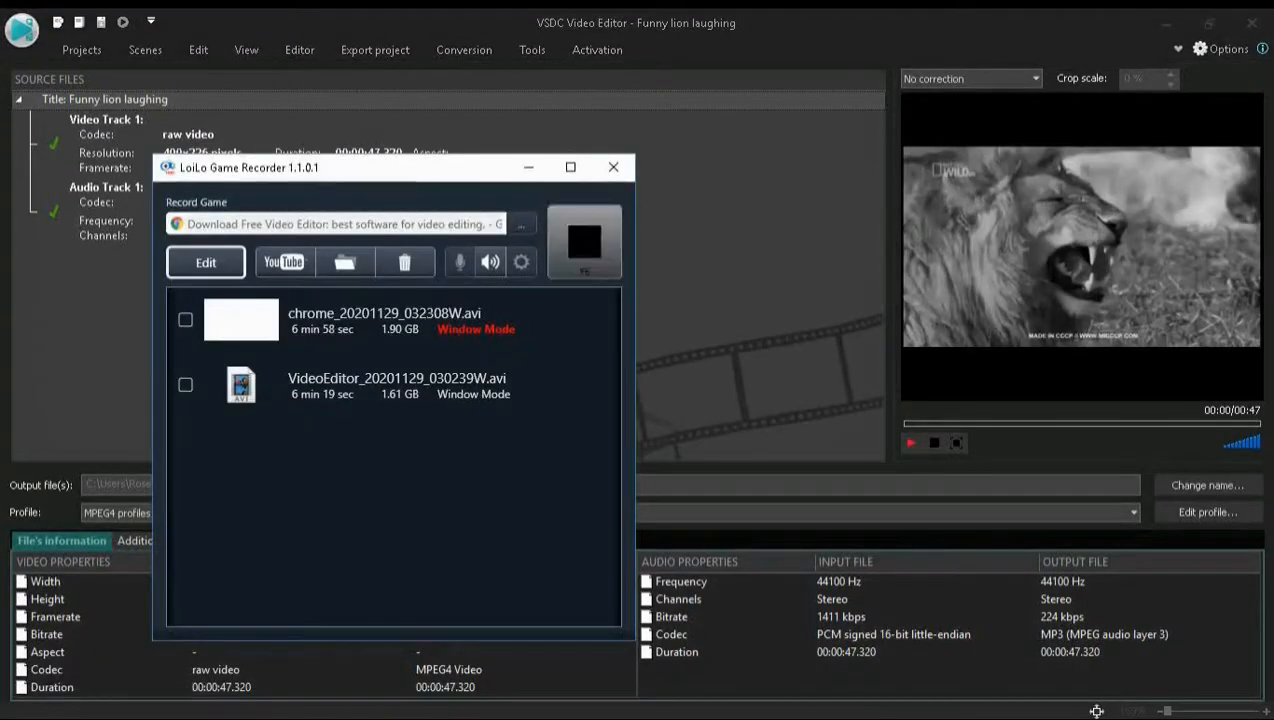